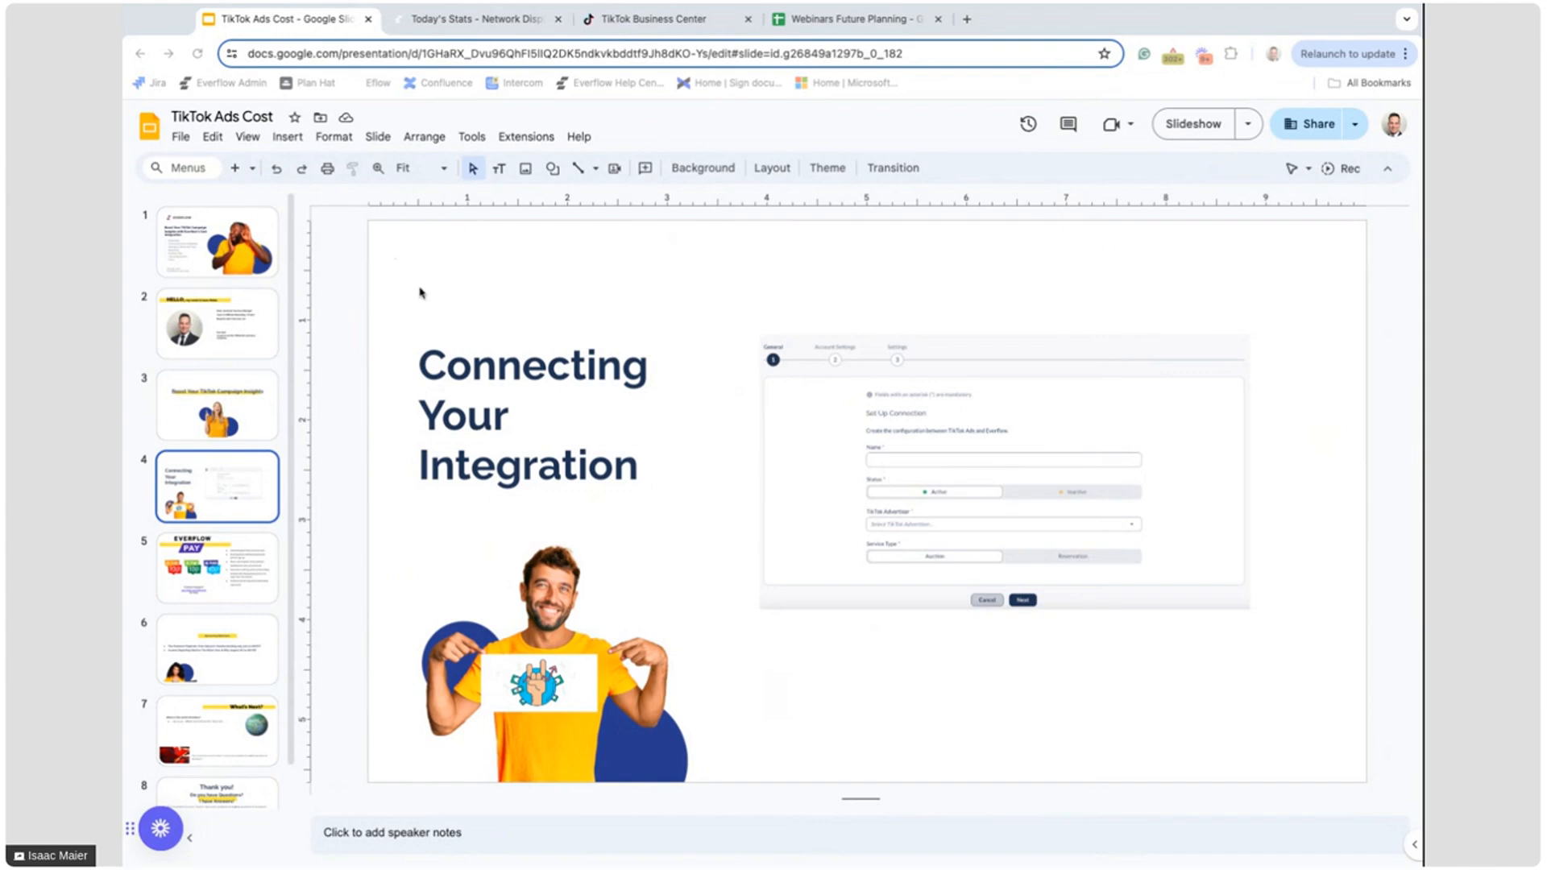
Switch to the Everflow dashboard and show the Media Buying integrations
click(495, 29)
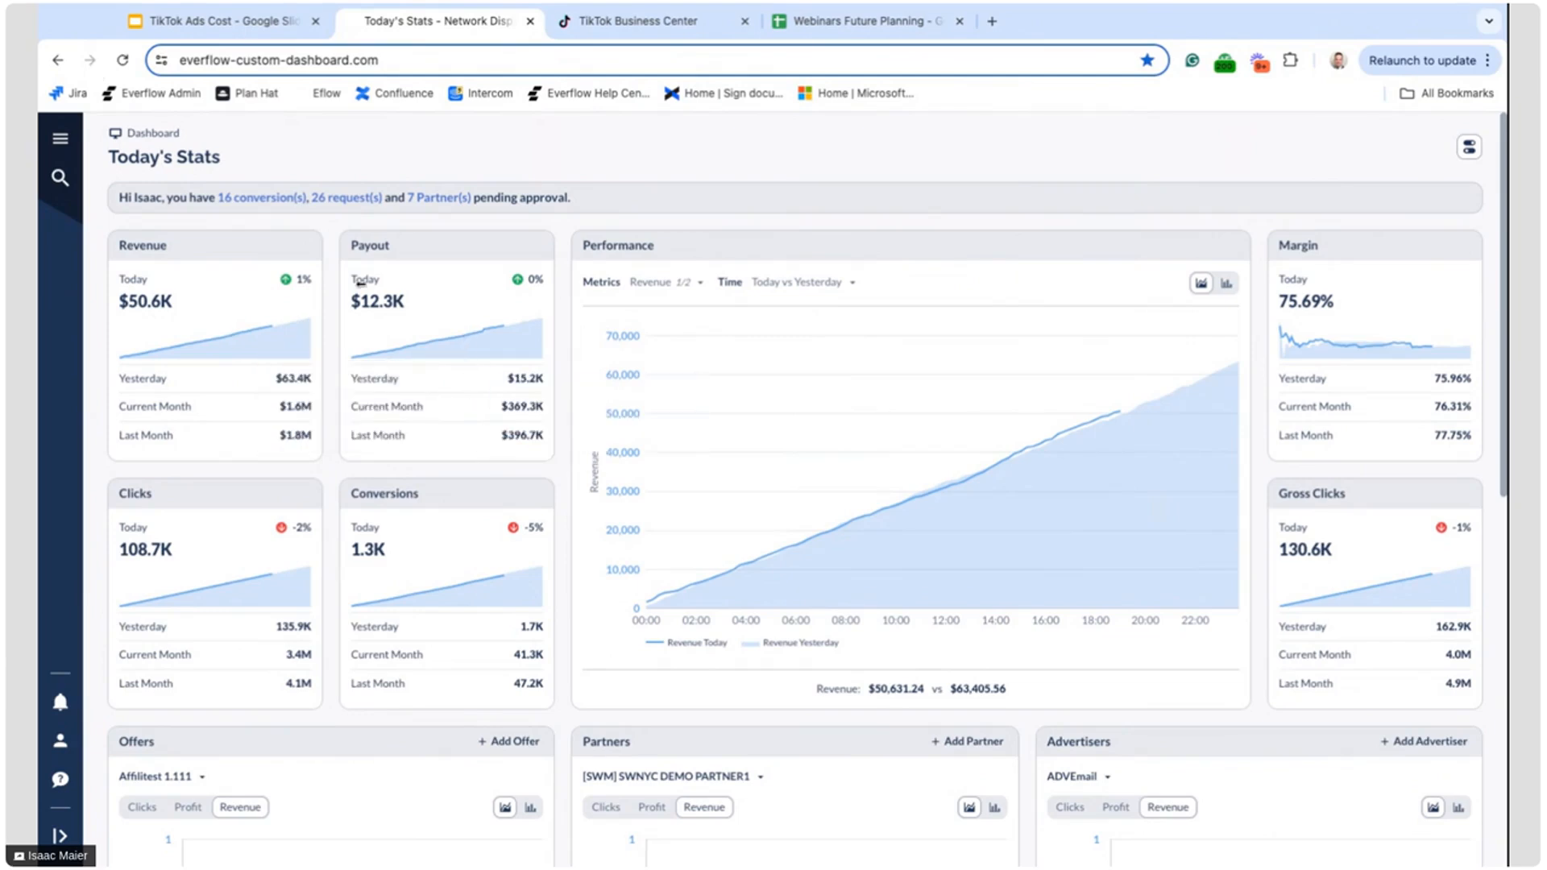
click(60, 138)
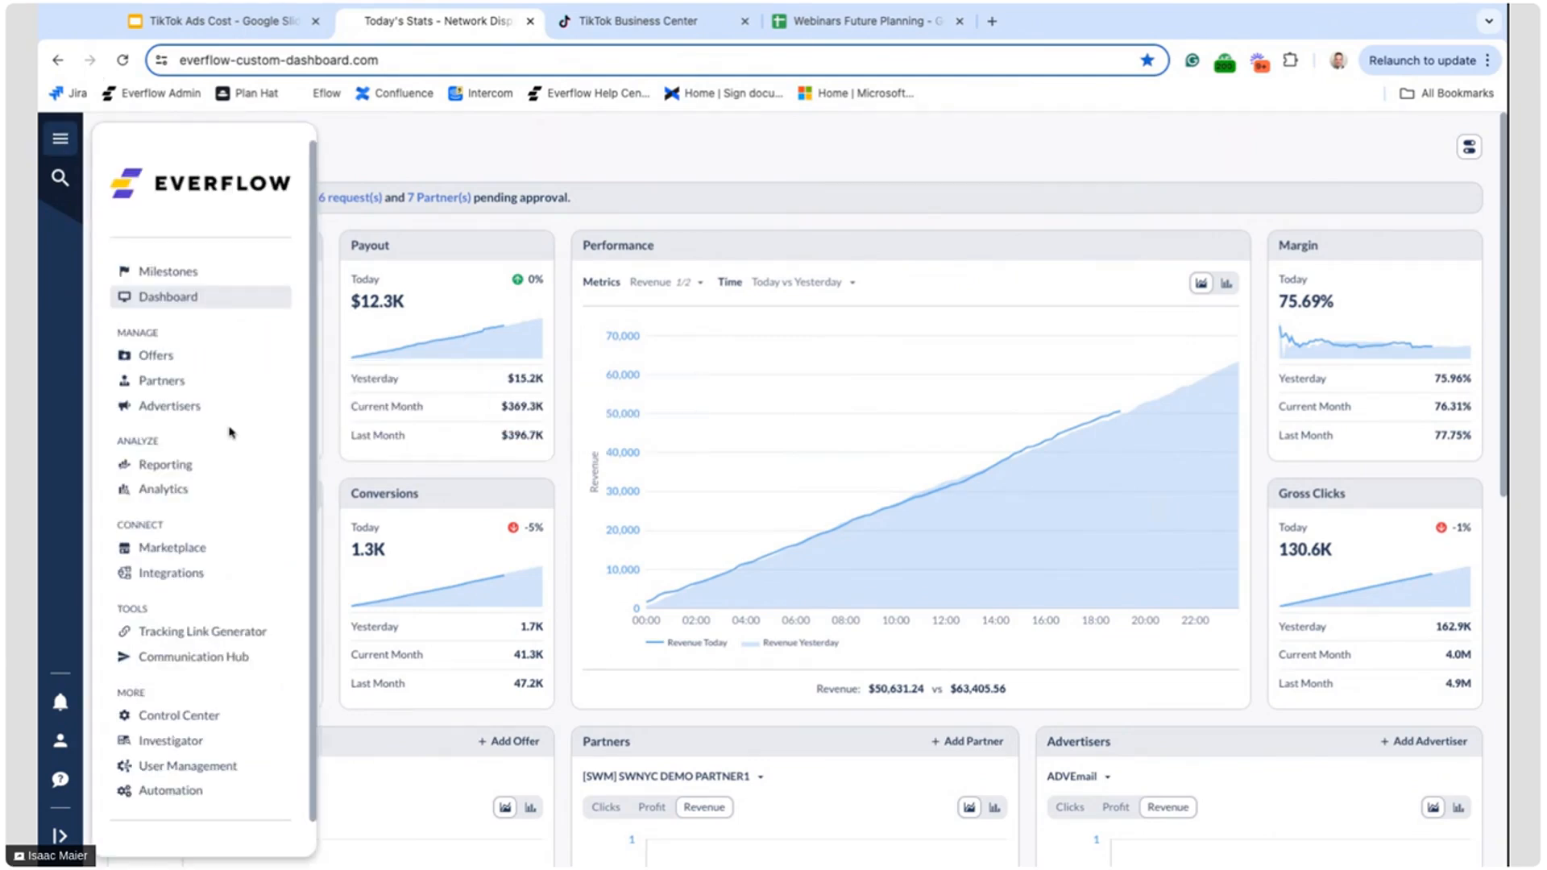
click(199, 570)
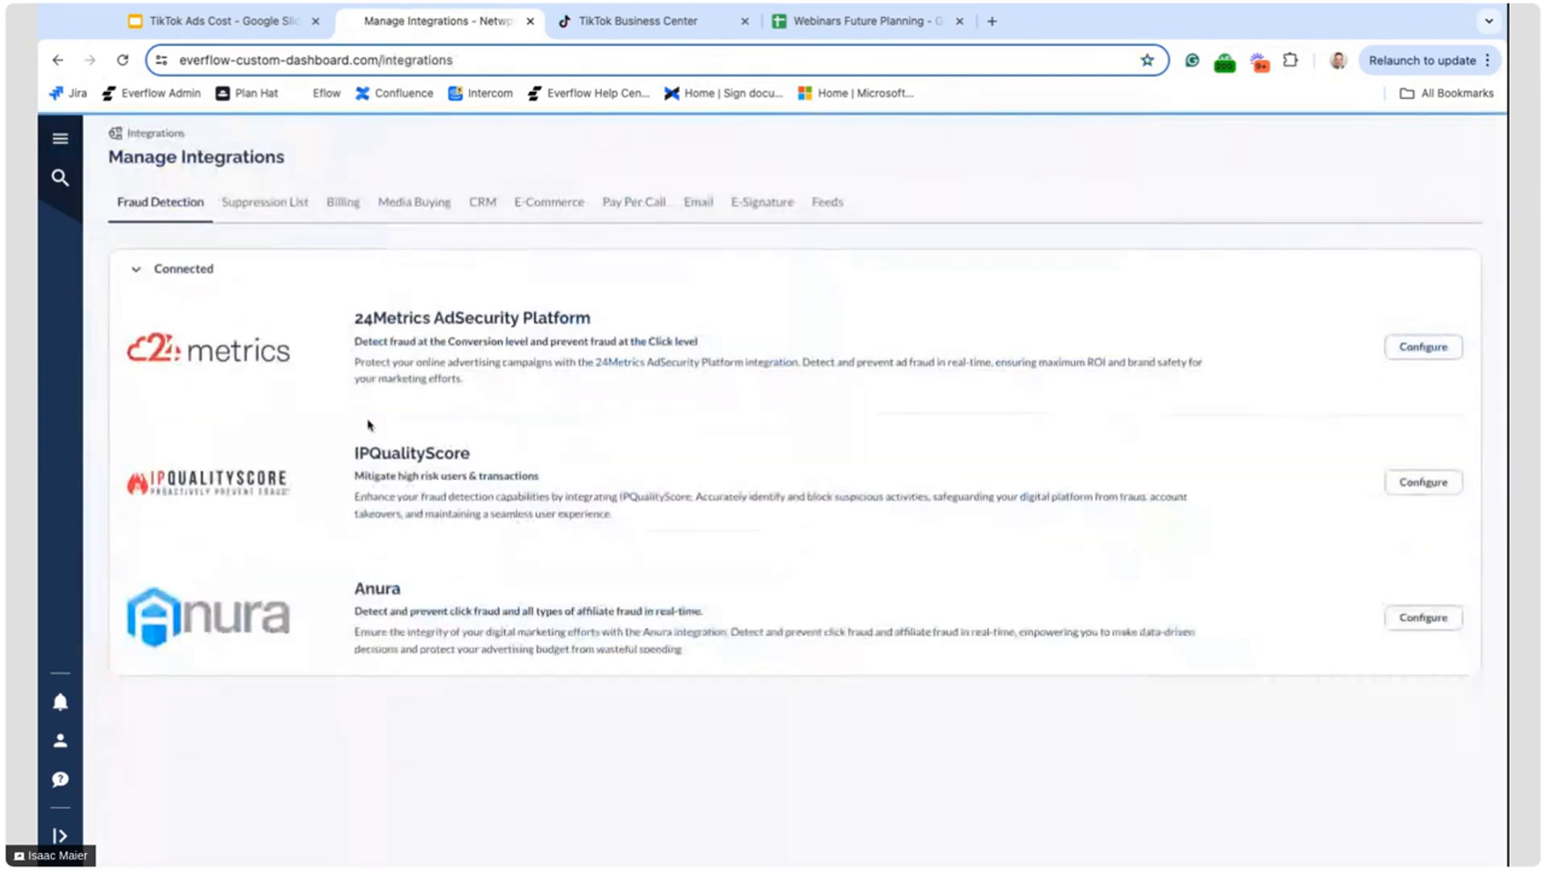
click(401, 204)
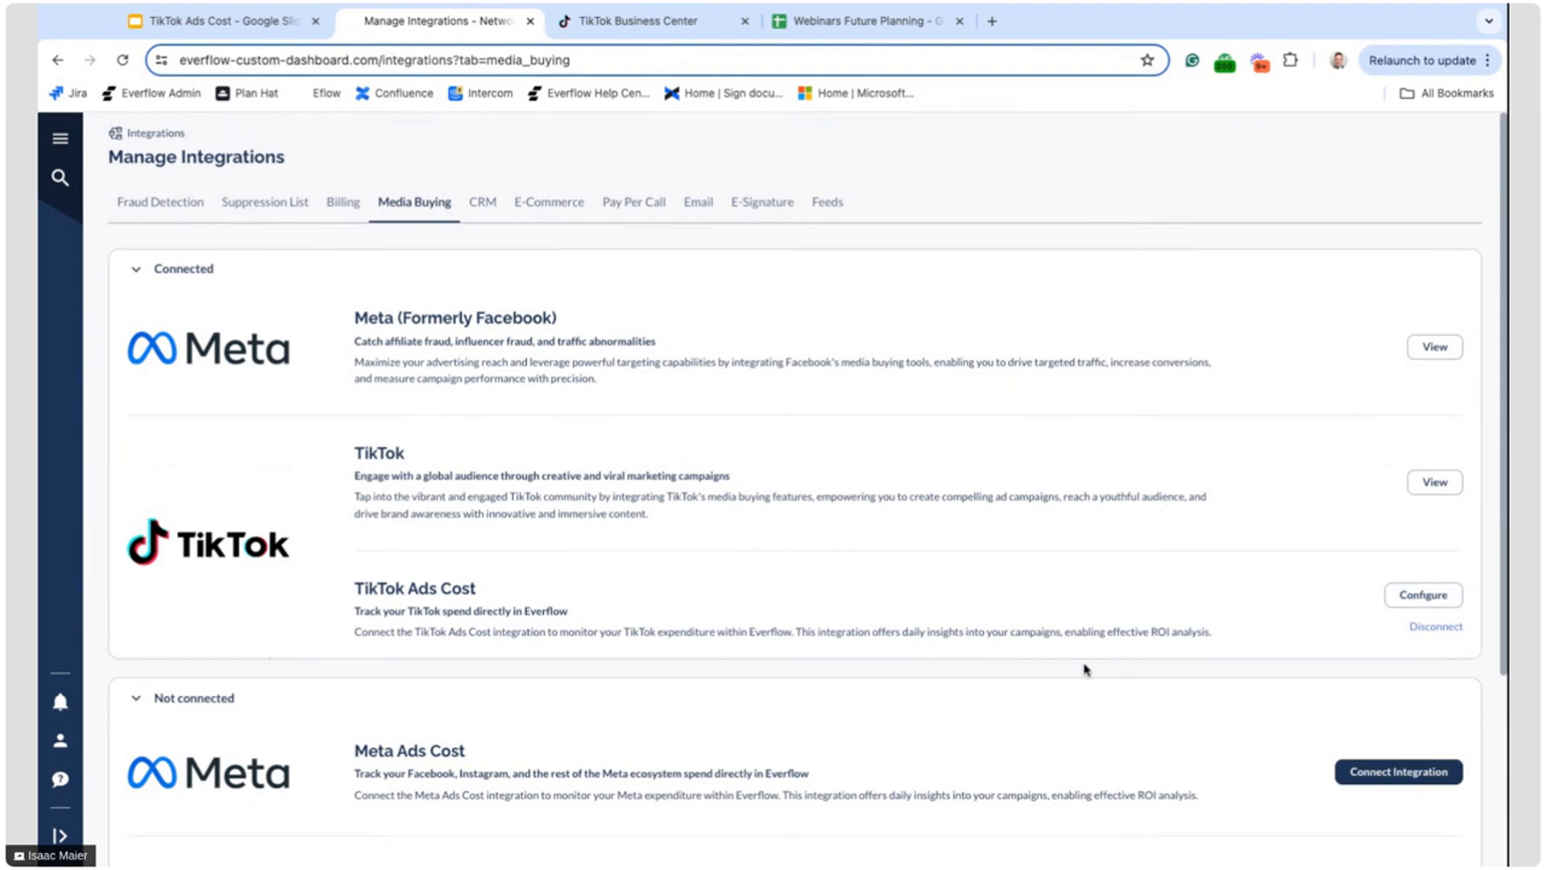
Open the configuration of the connected TikTok Ads Cost integration
scroll(840, 646, down, 3)
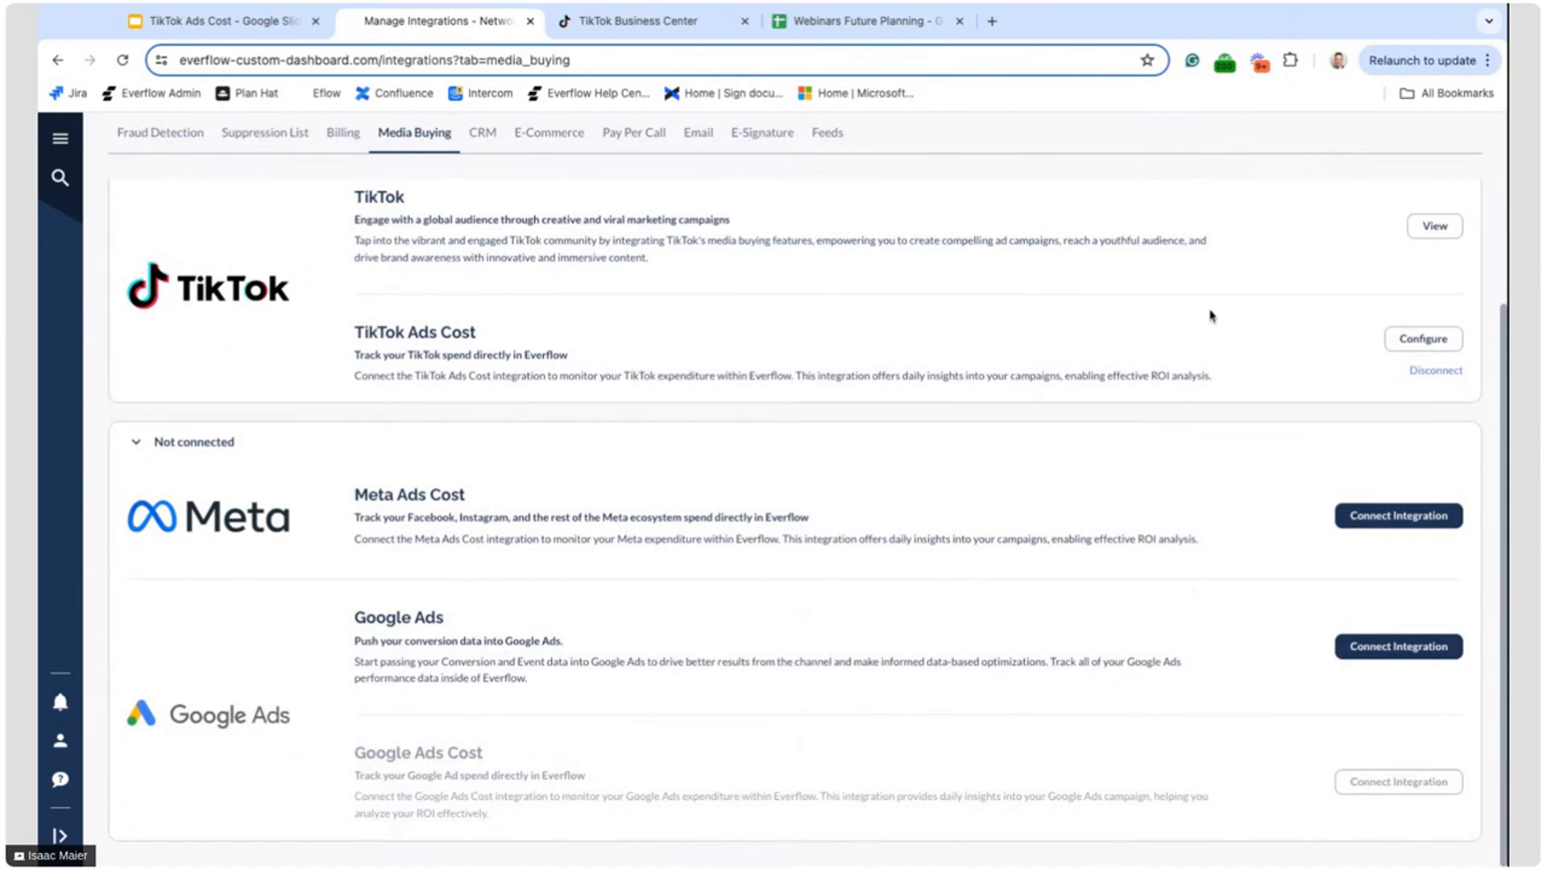
scroll(1236, 363, up, 2)
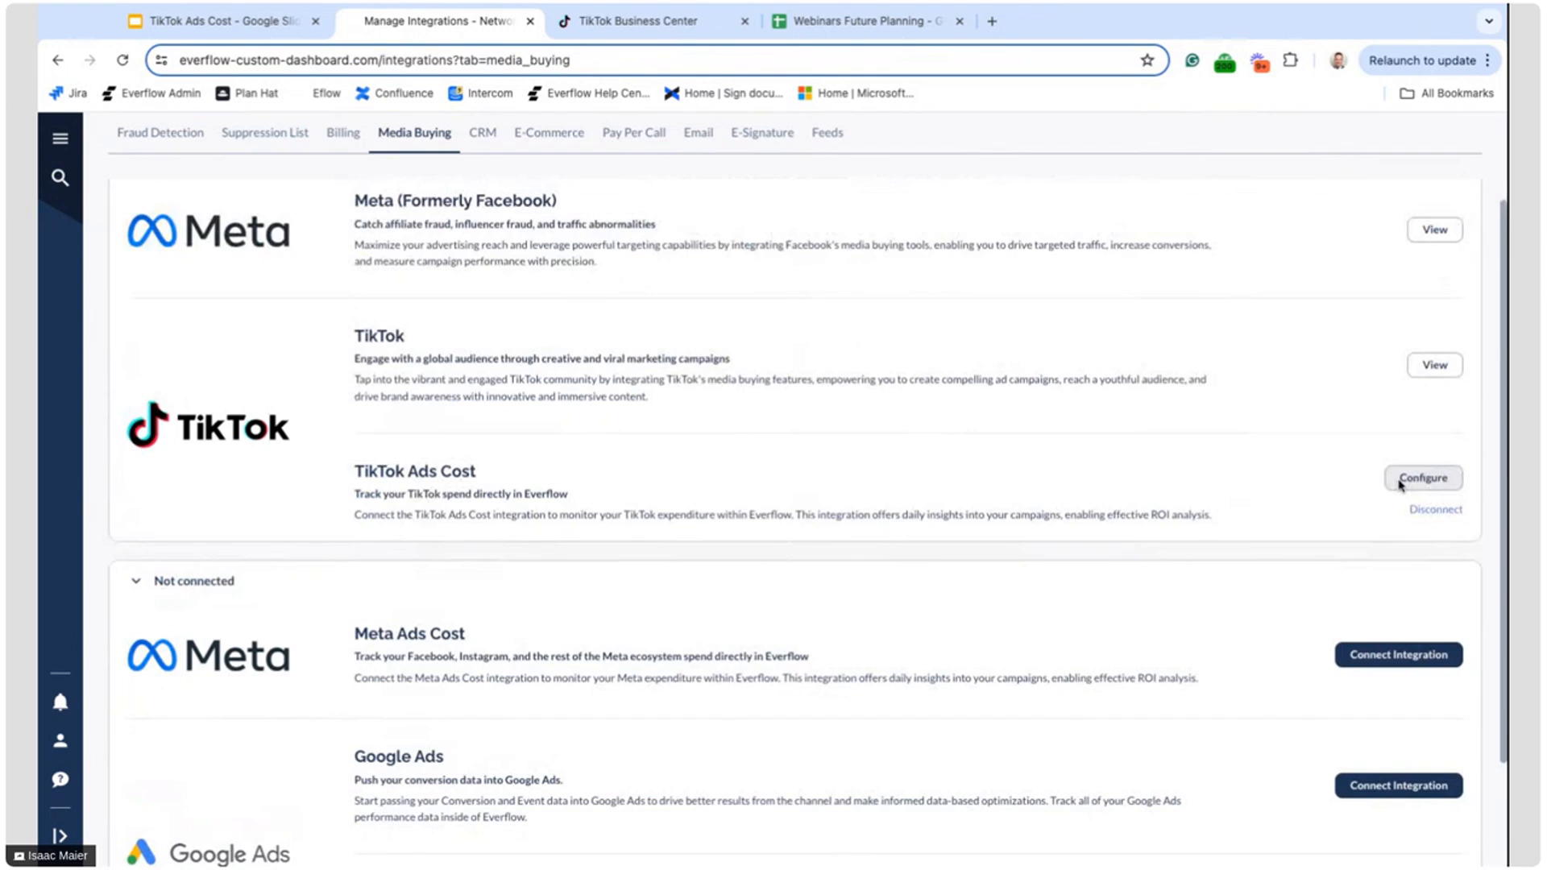
click(1400, 480)
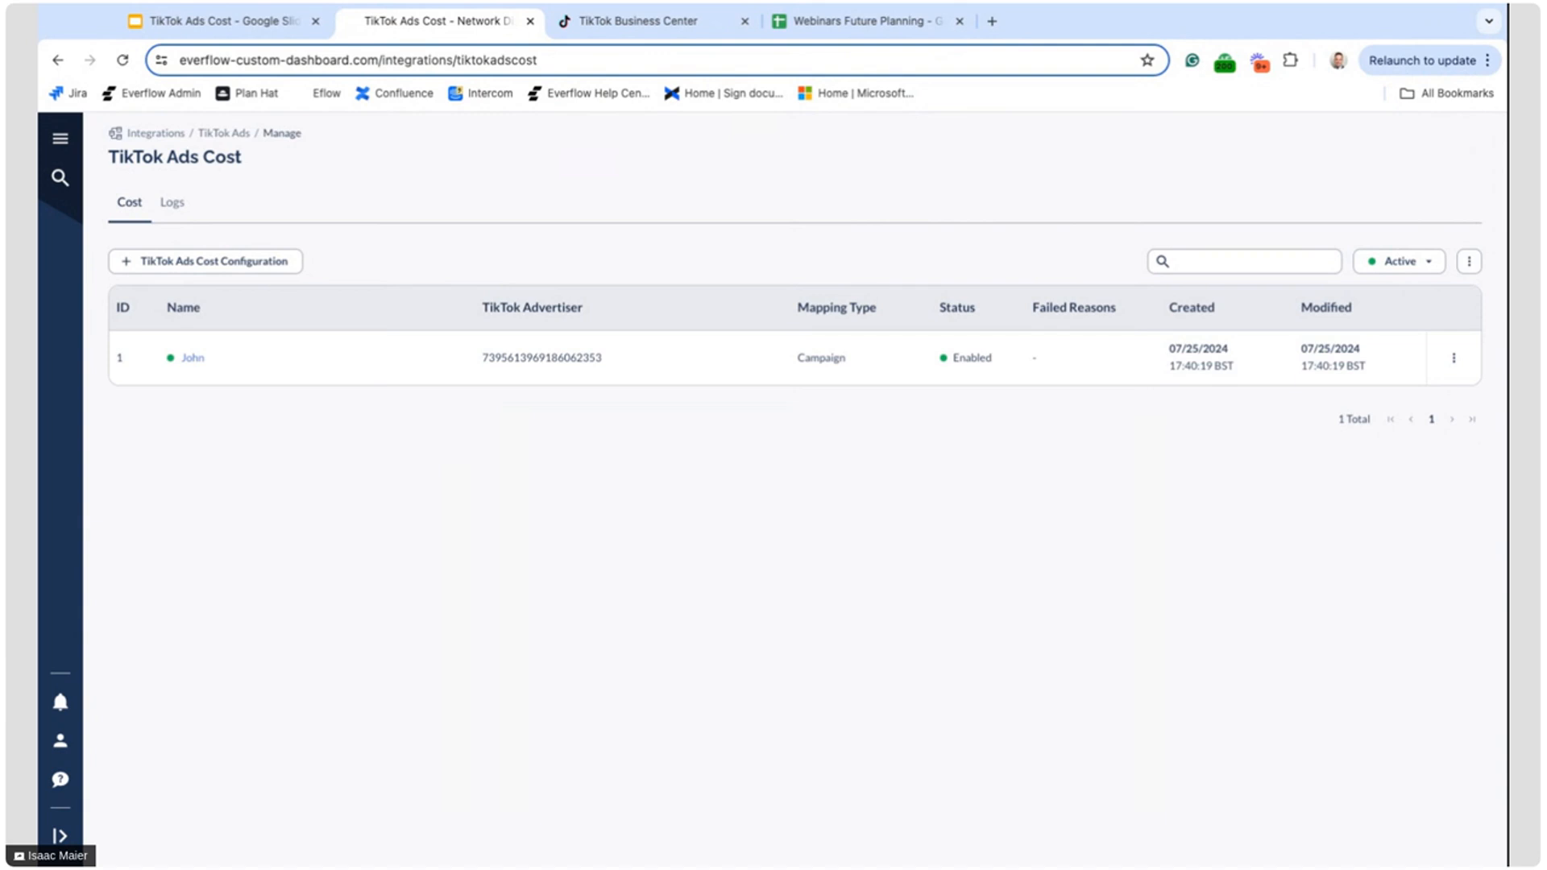
Check the advertiser accounts in TikTok Business Center, and start a new TikTok Ads Cost configuration back in Everflow
click(654, 24)
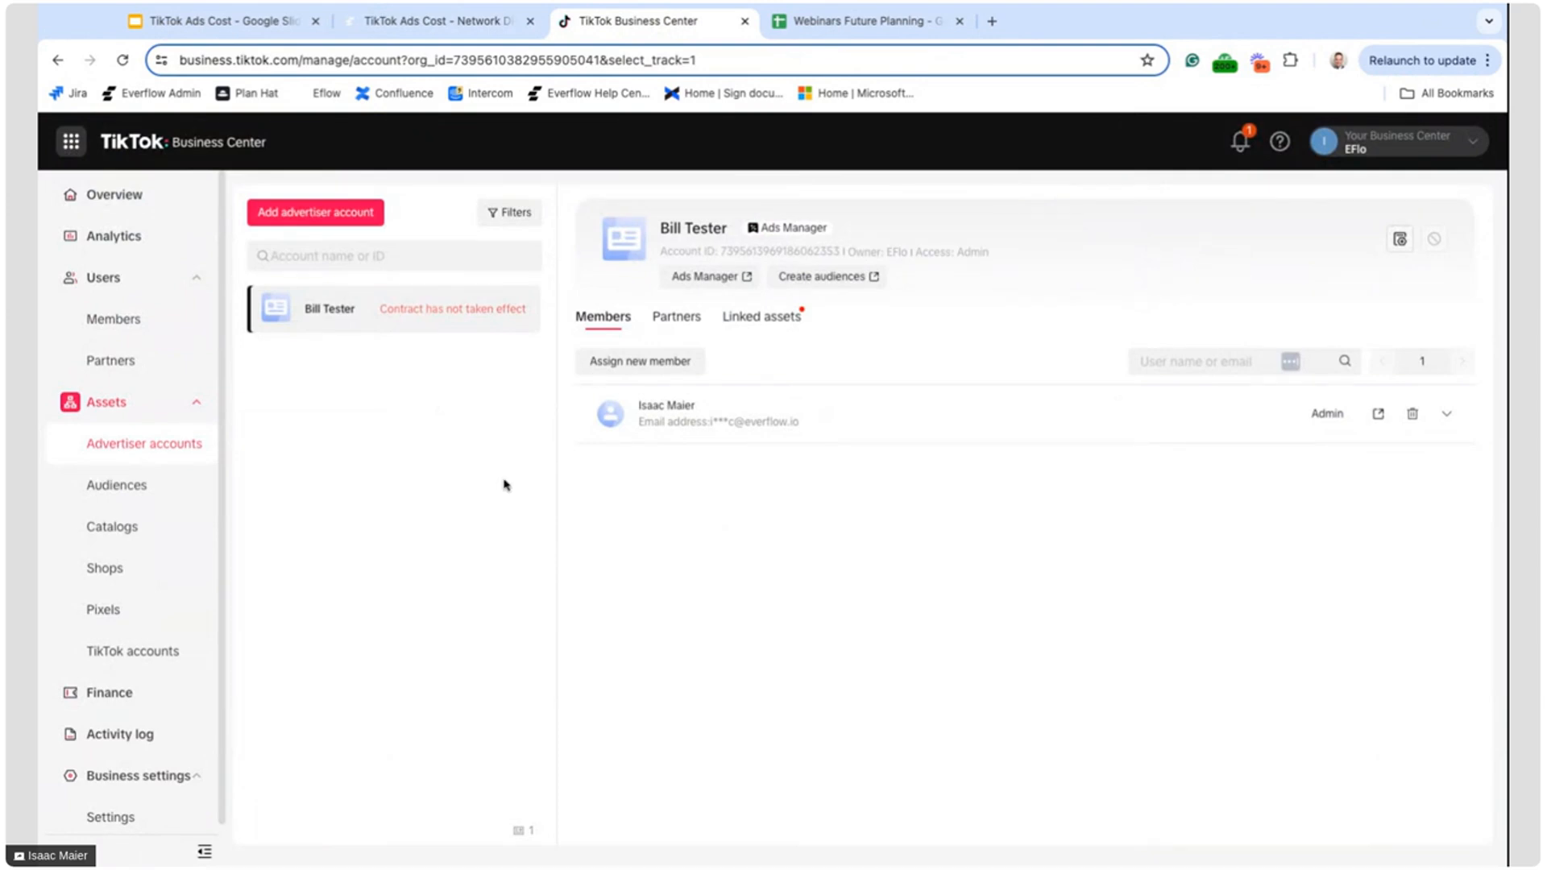
click(443, 32)
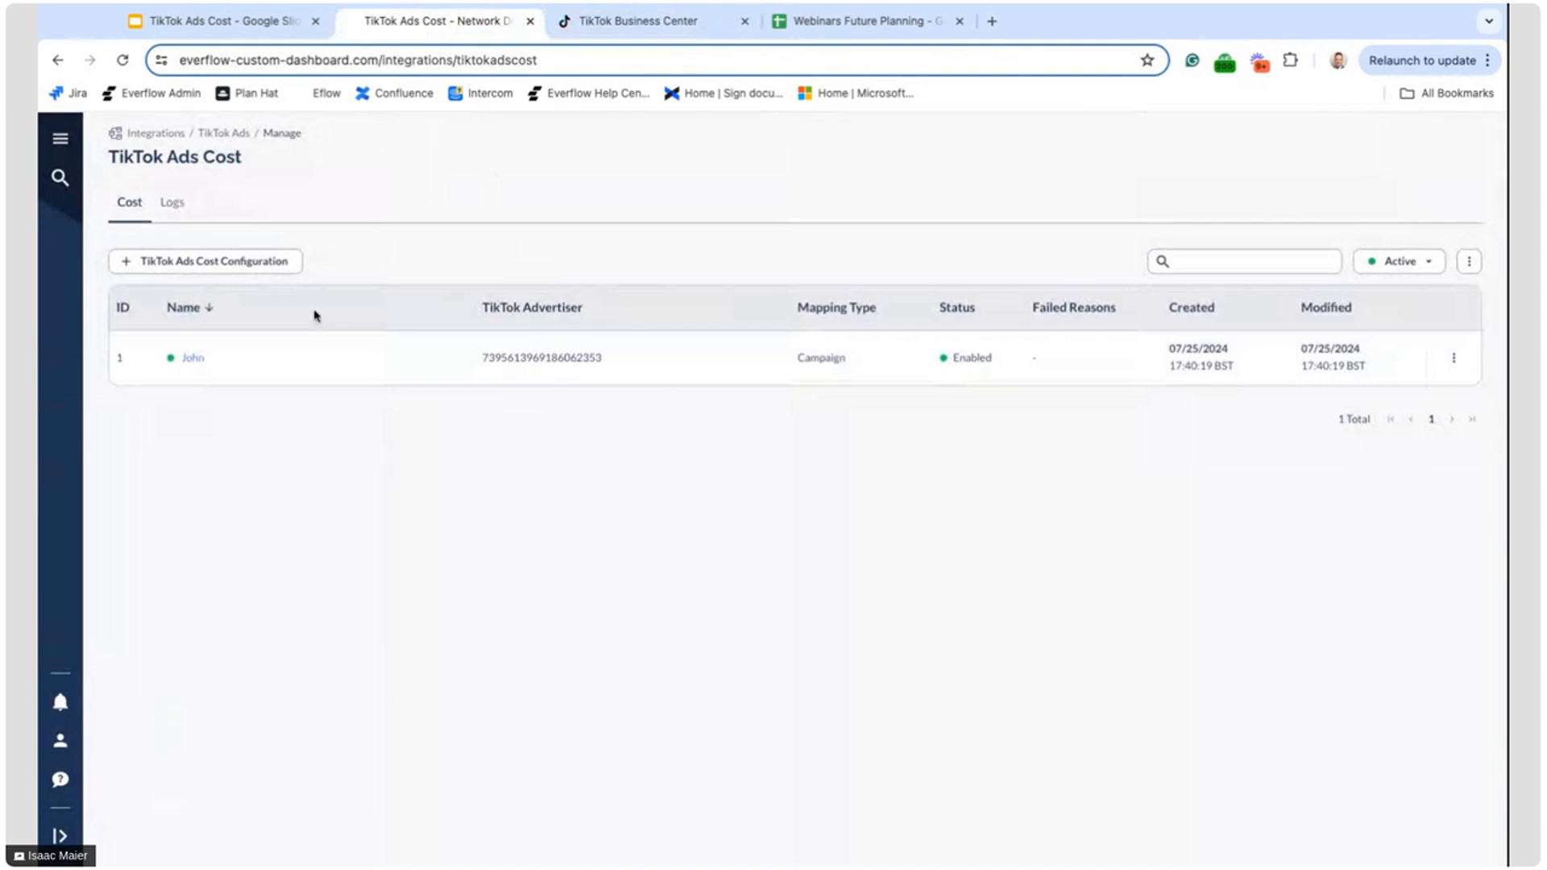
click(278, 269)
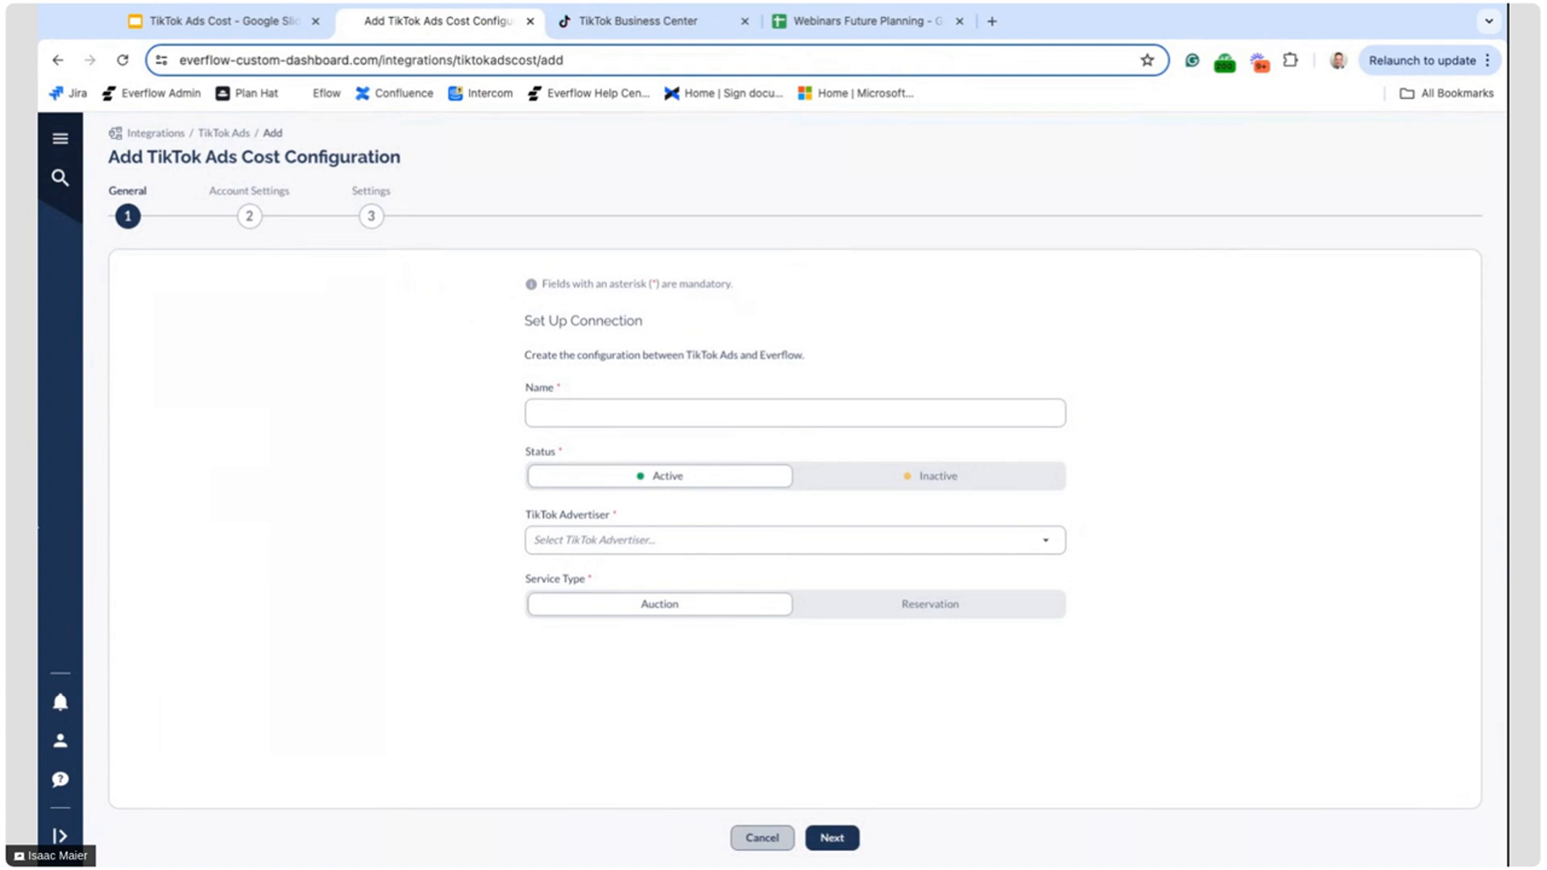
Name the new configuration Webinar and show the available TikTok advertisers
click(569, 423)
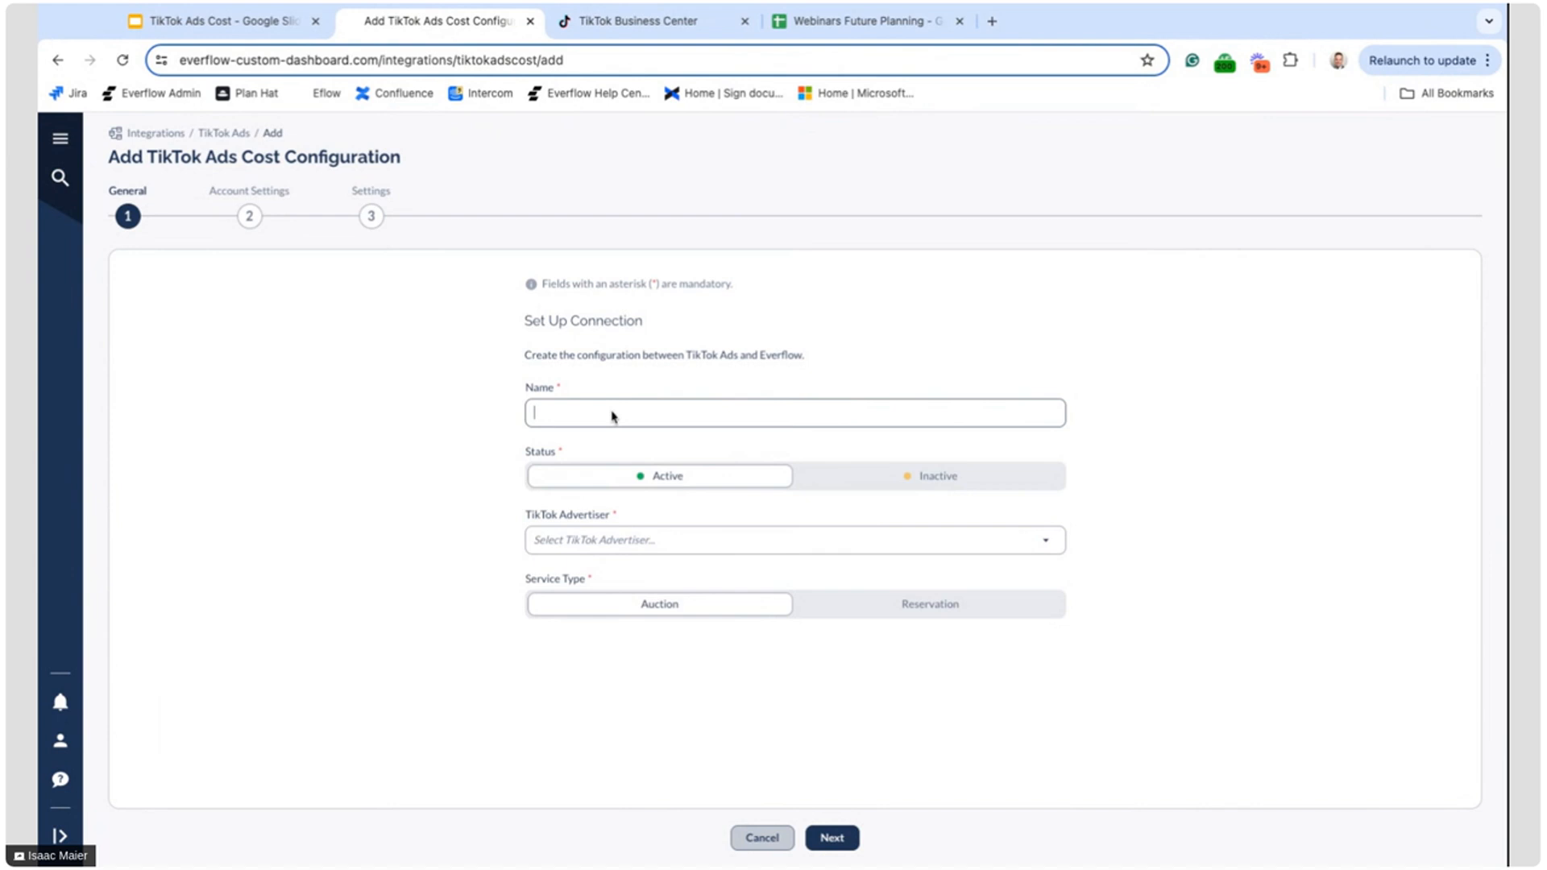
text(Webinar)
click(620, 540)
click(474, 525)
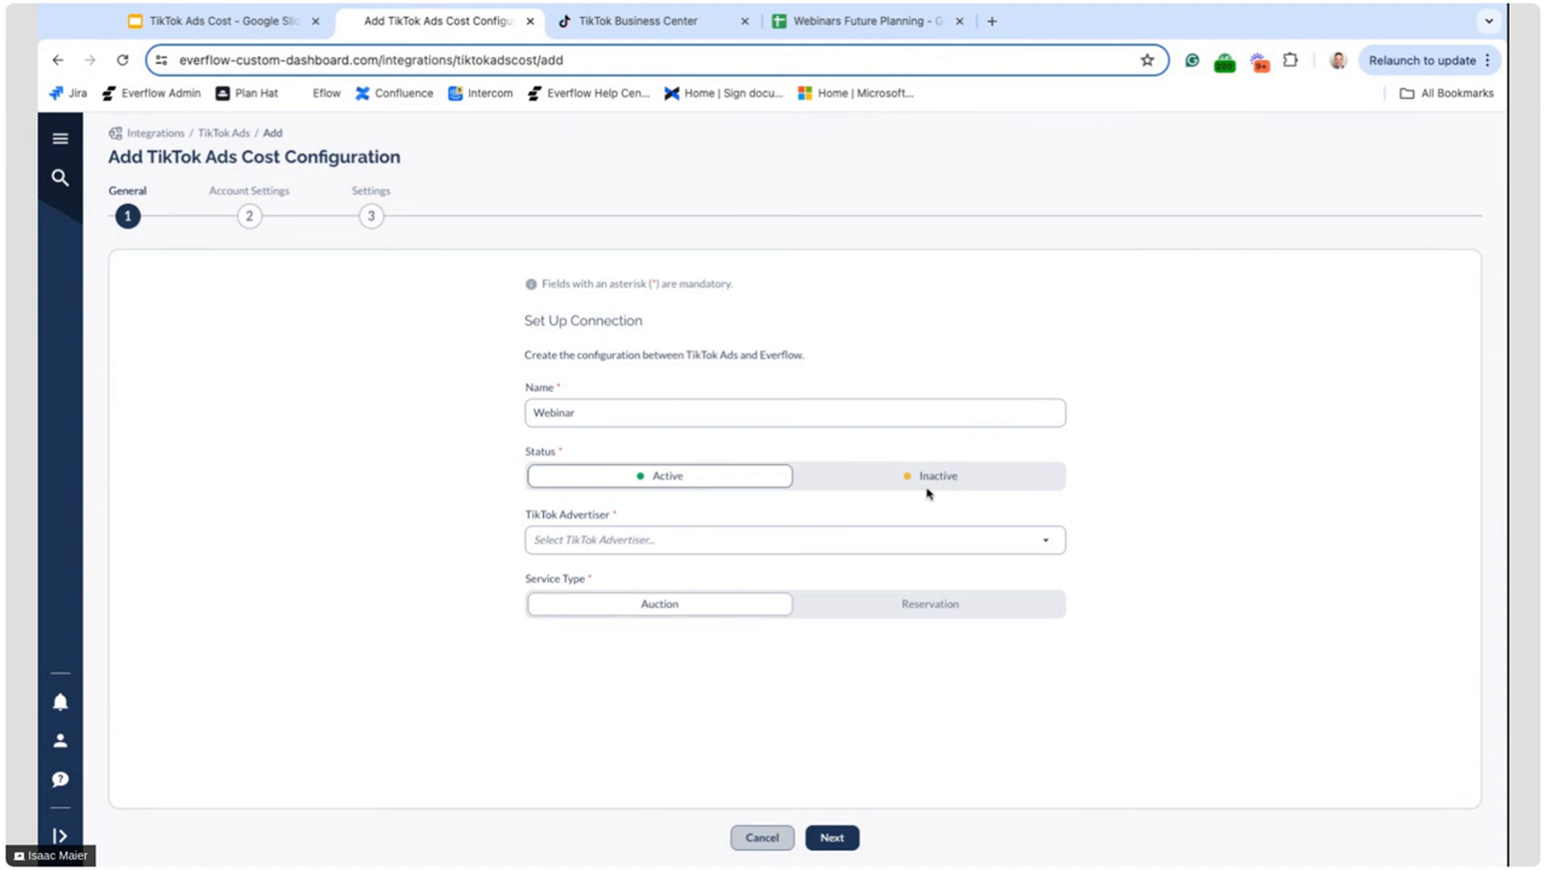
click(747, 535)
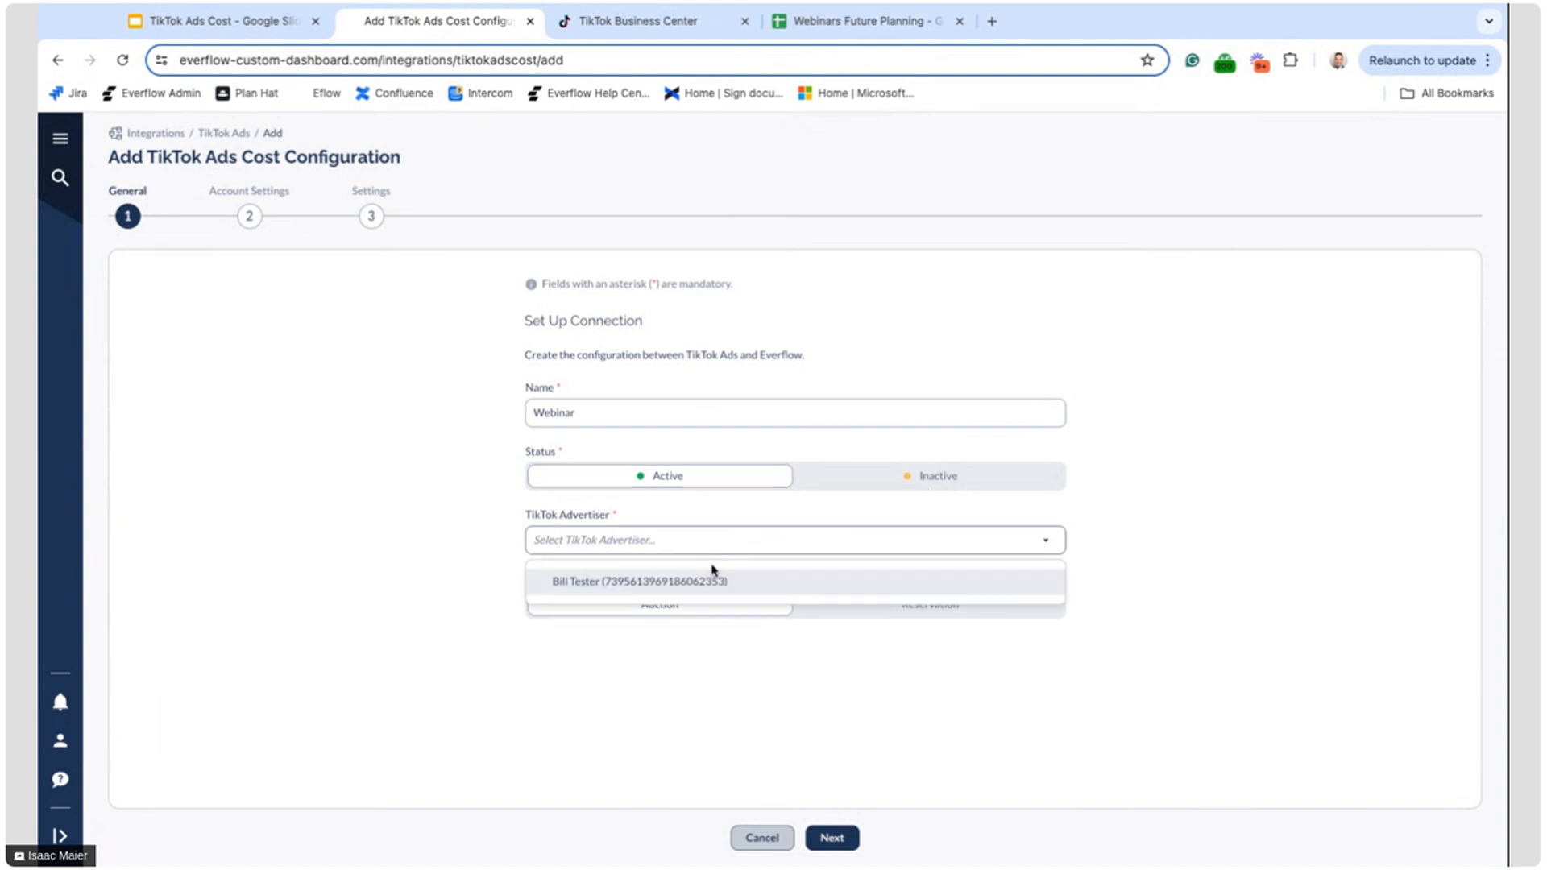
Switch to TikTok Business Center, start creating a new advertiser account, and close the form without entering anything
click(614, 24)
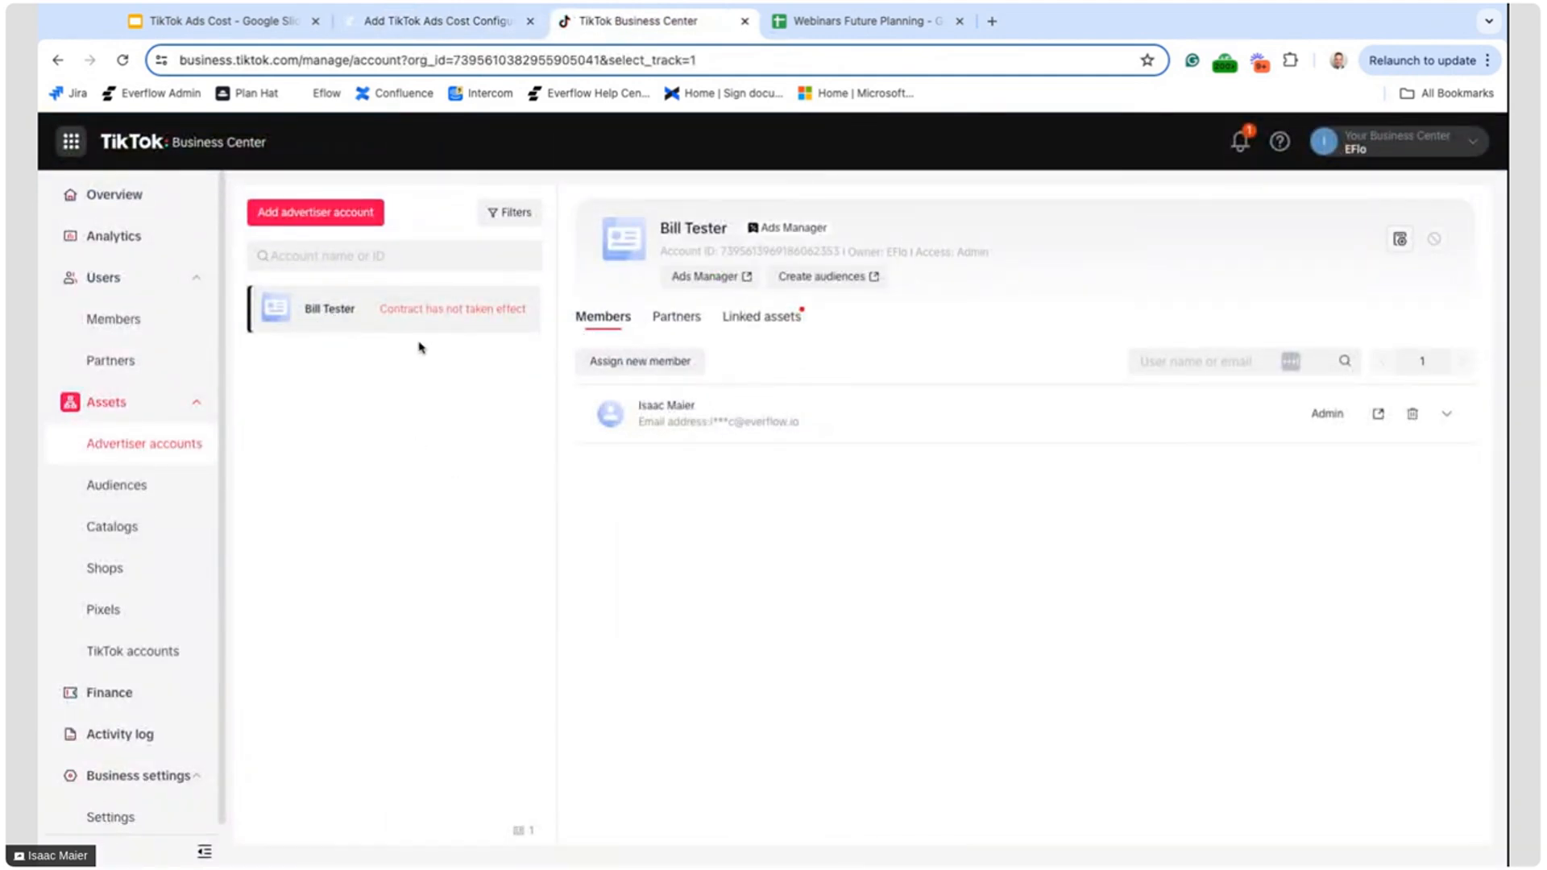
click(311, 217)
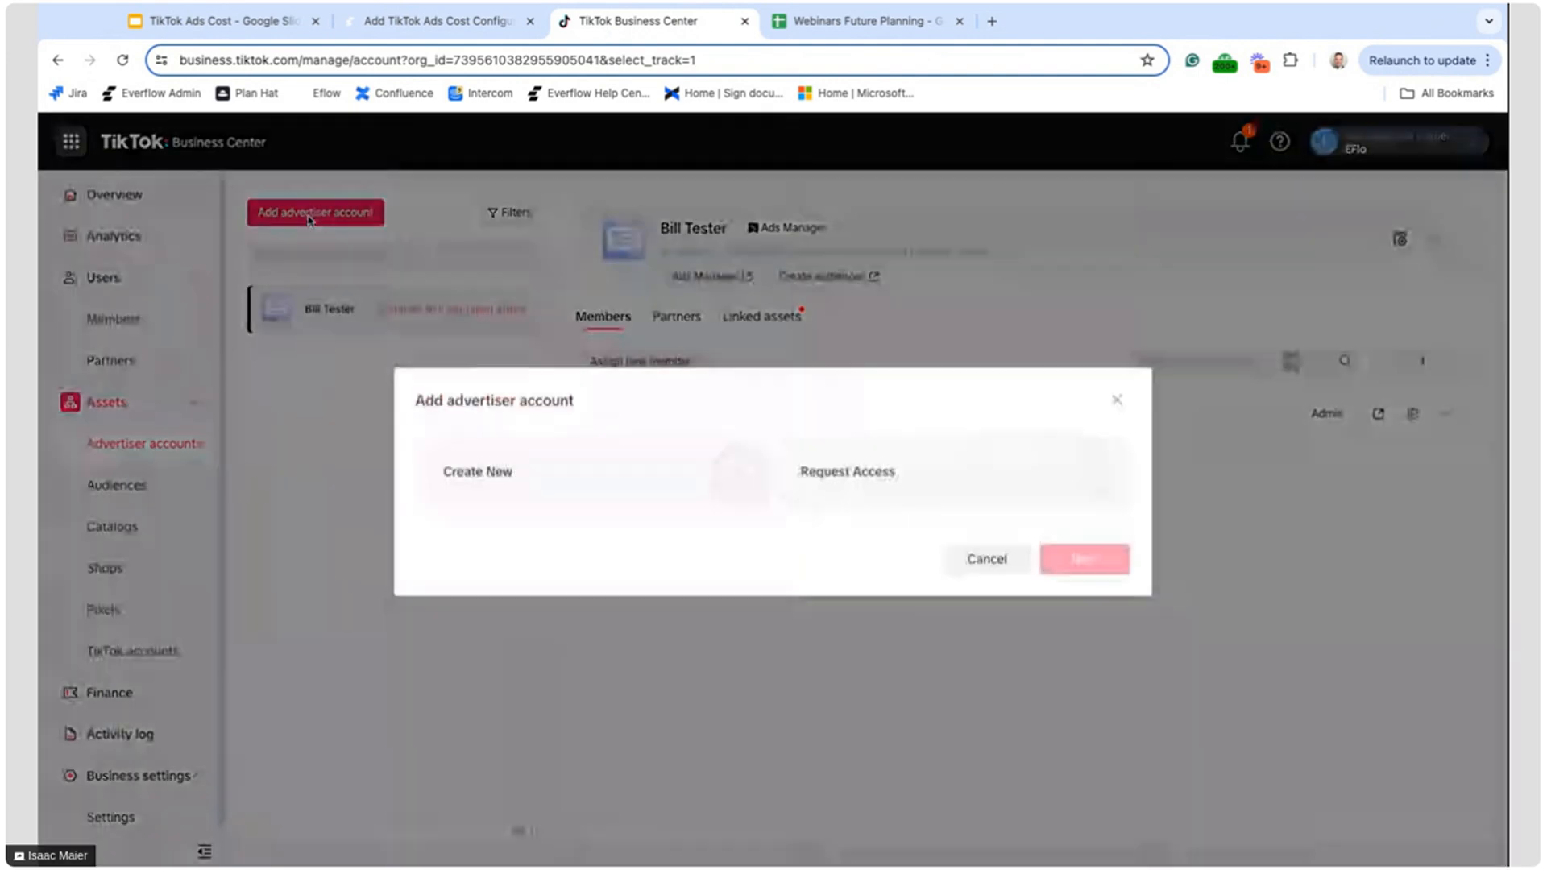
click(727, 476)
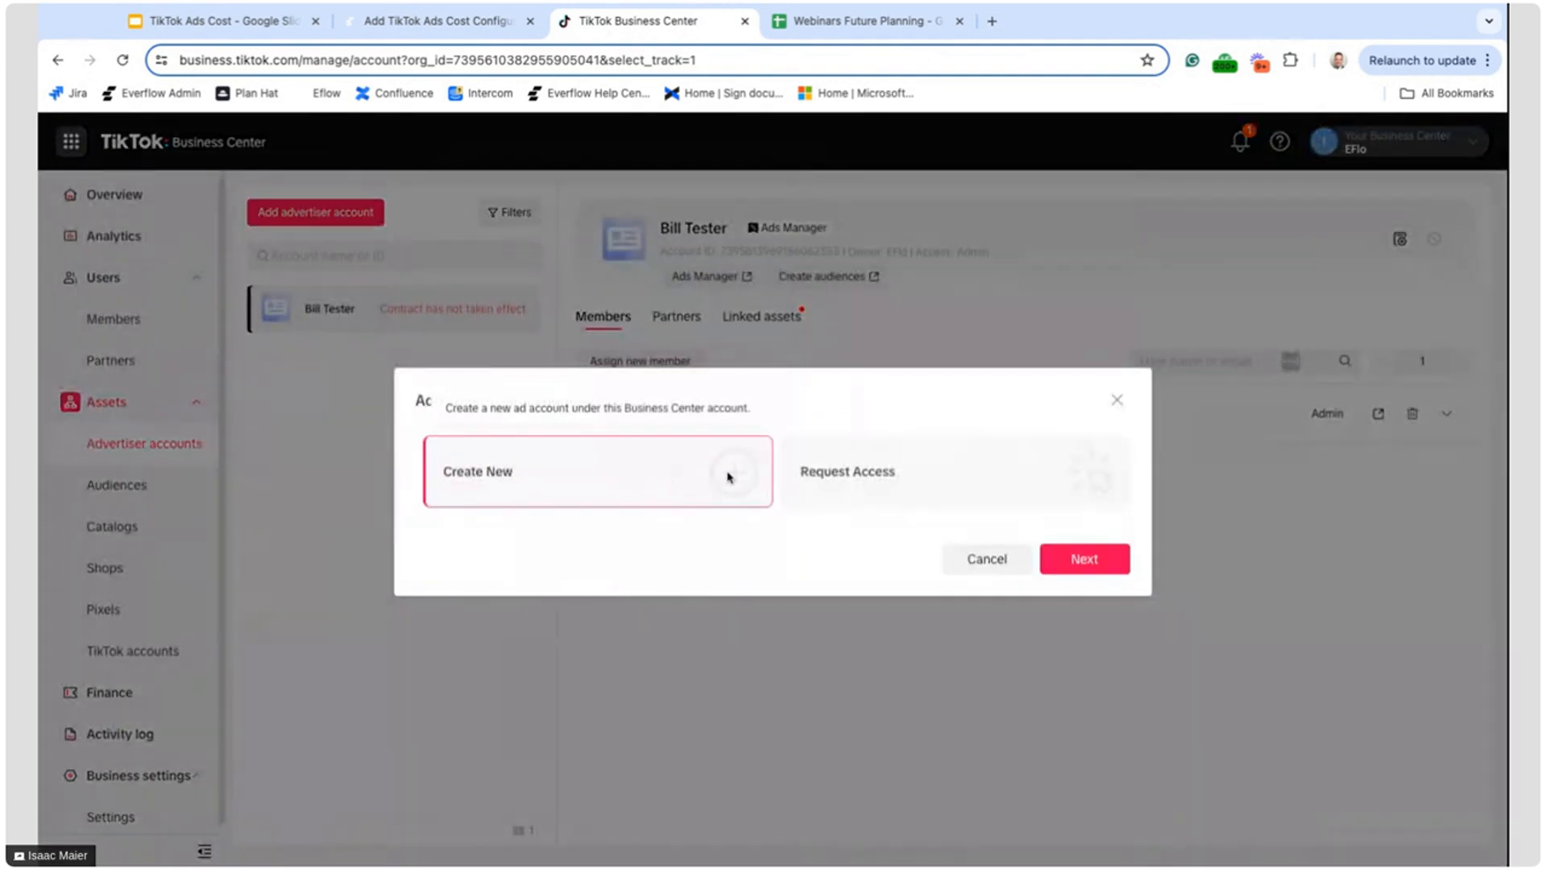
click(1084, 560)
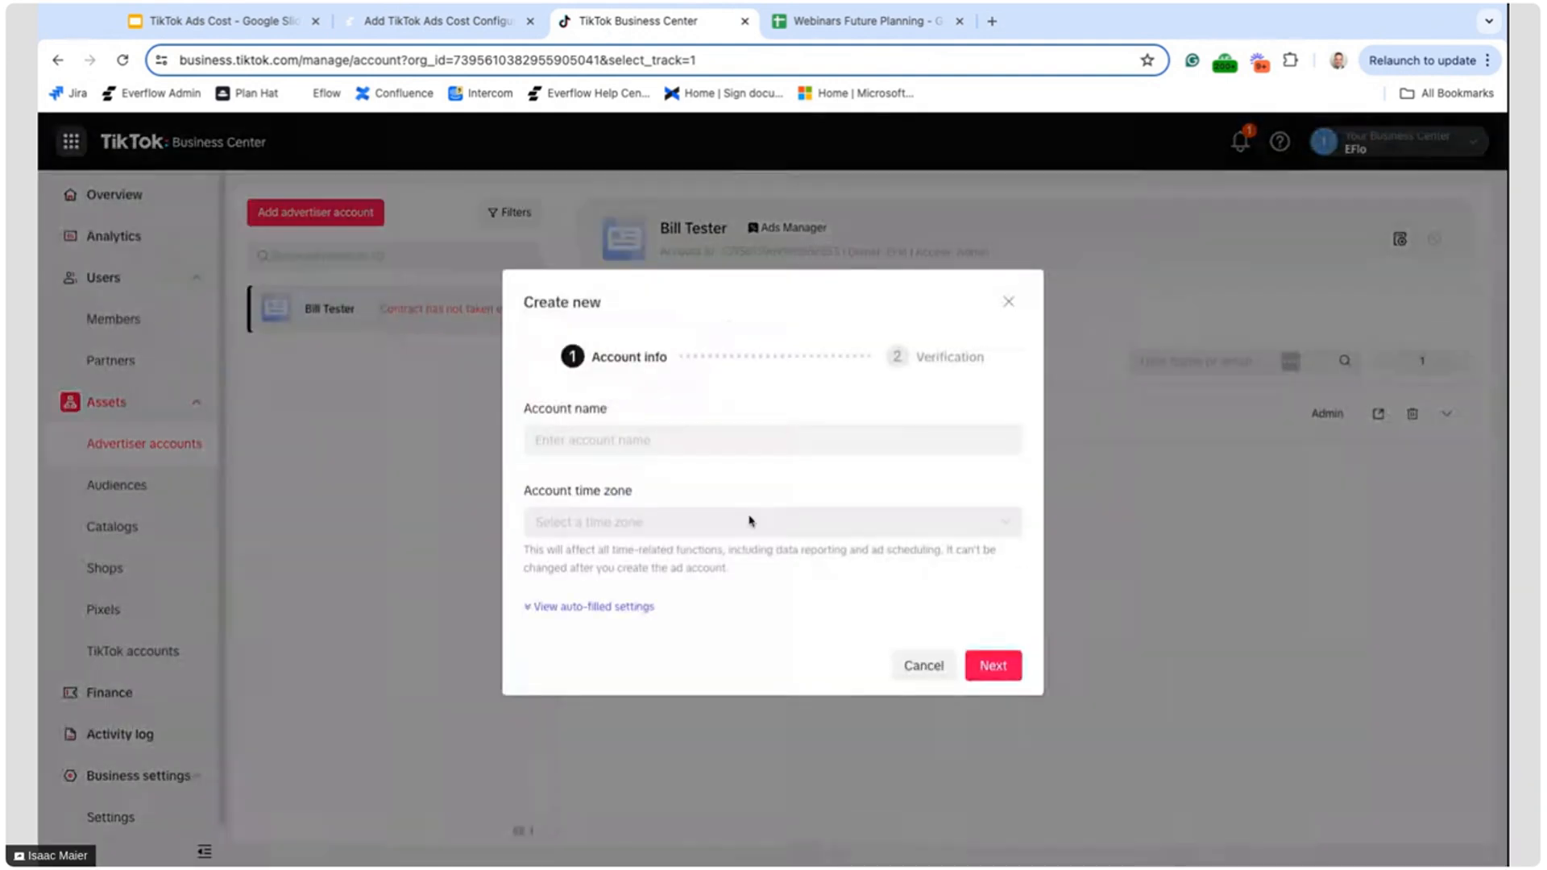
click(1009, 302)
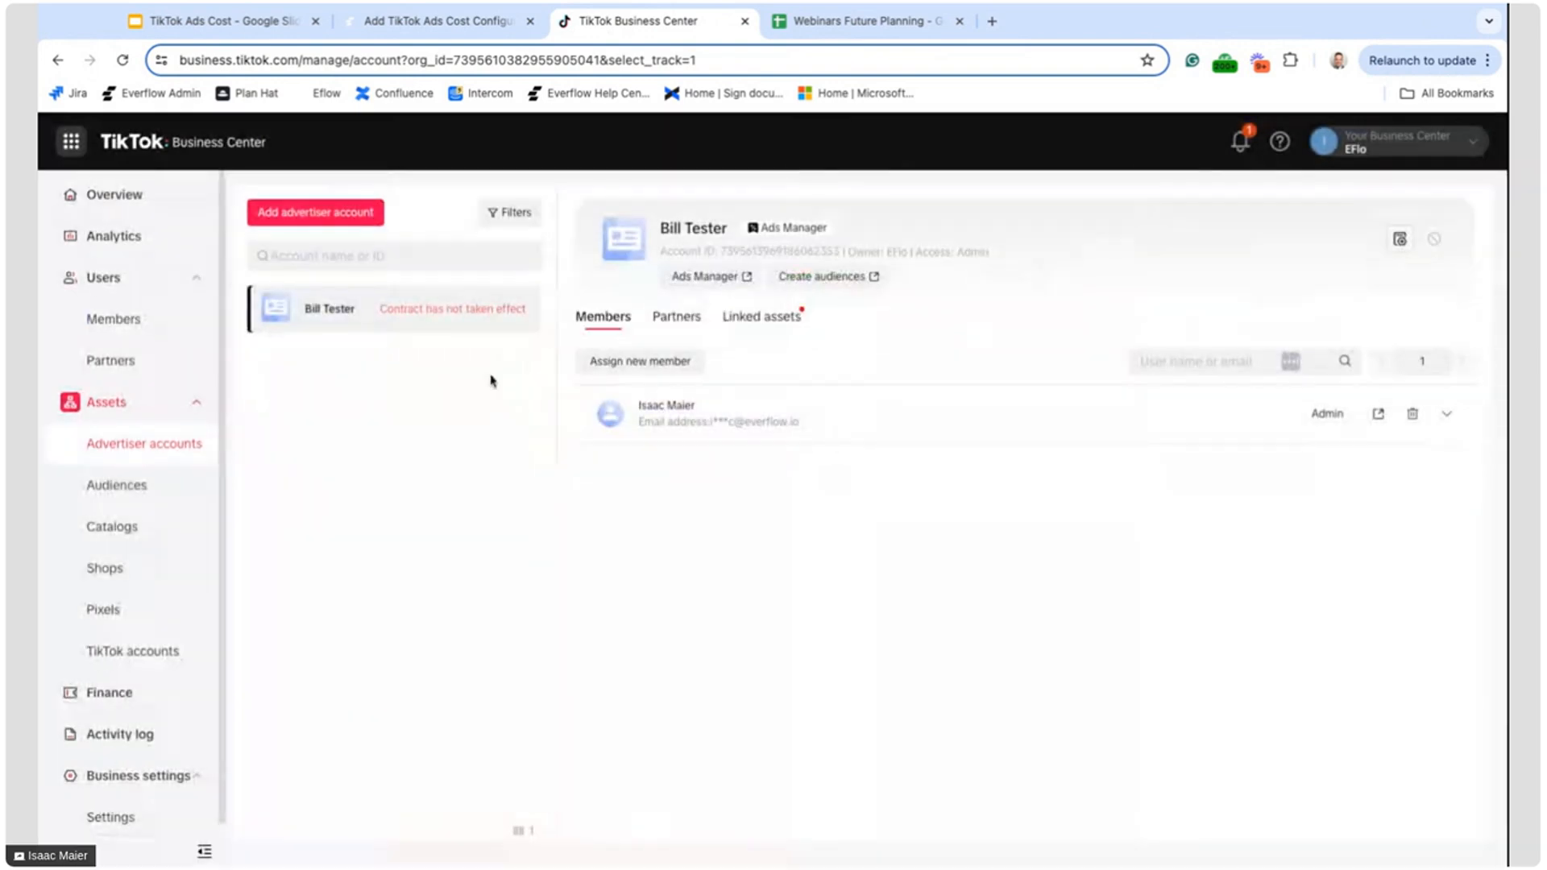
Return to the Everflow configuration, choose the listed TikTok advertiser account, and continue to Account Settings
click(422, 20)
click(605, 586)
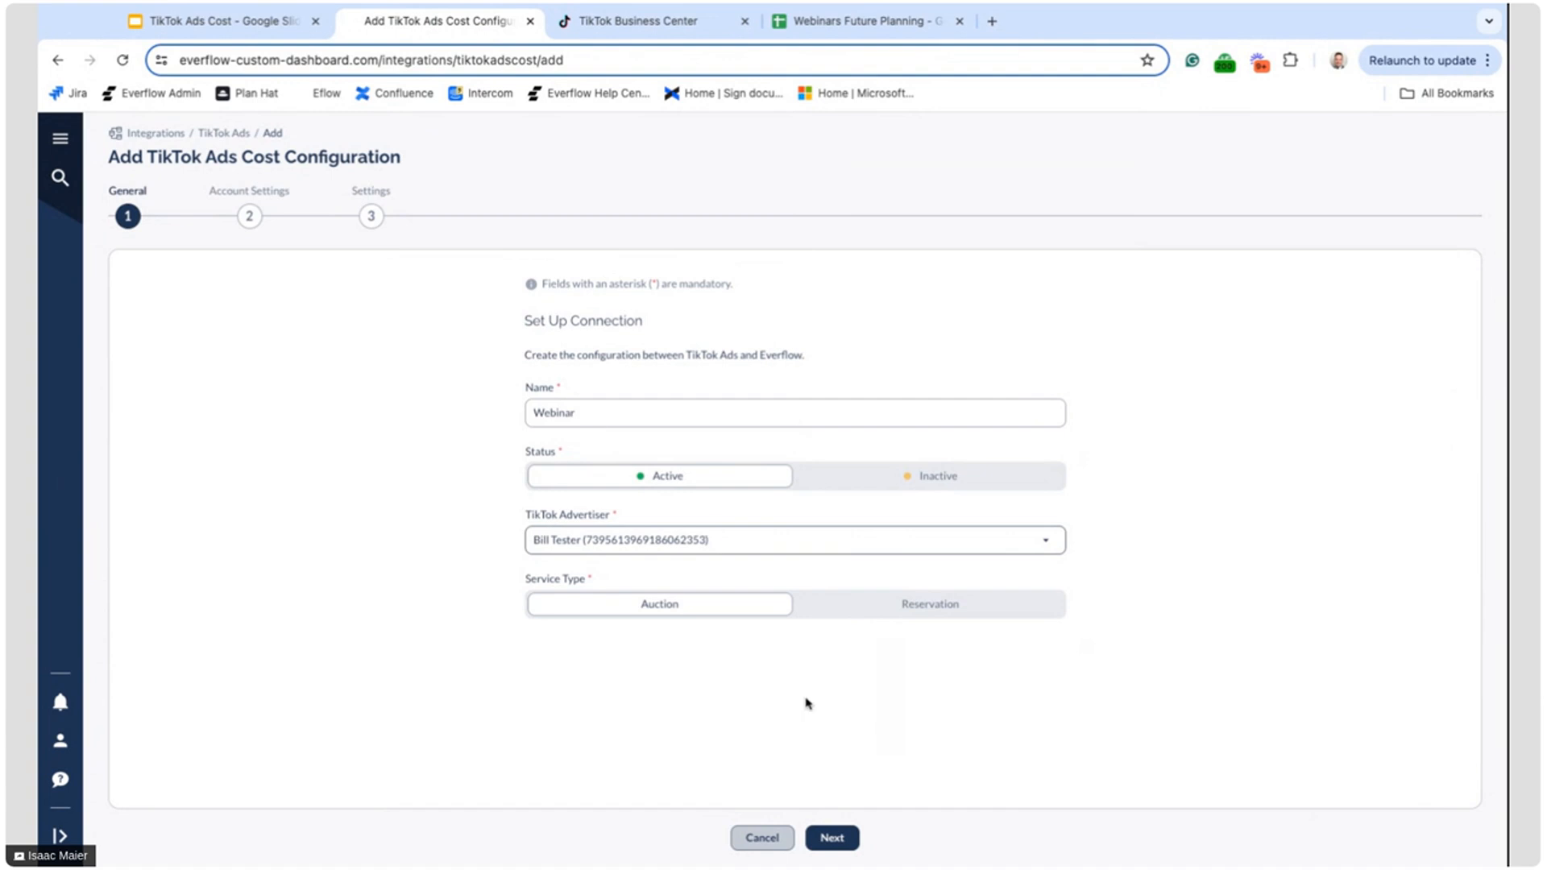
click(837, 838)
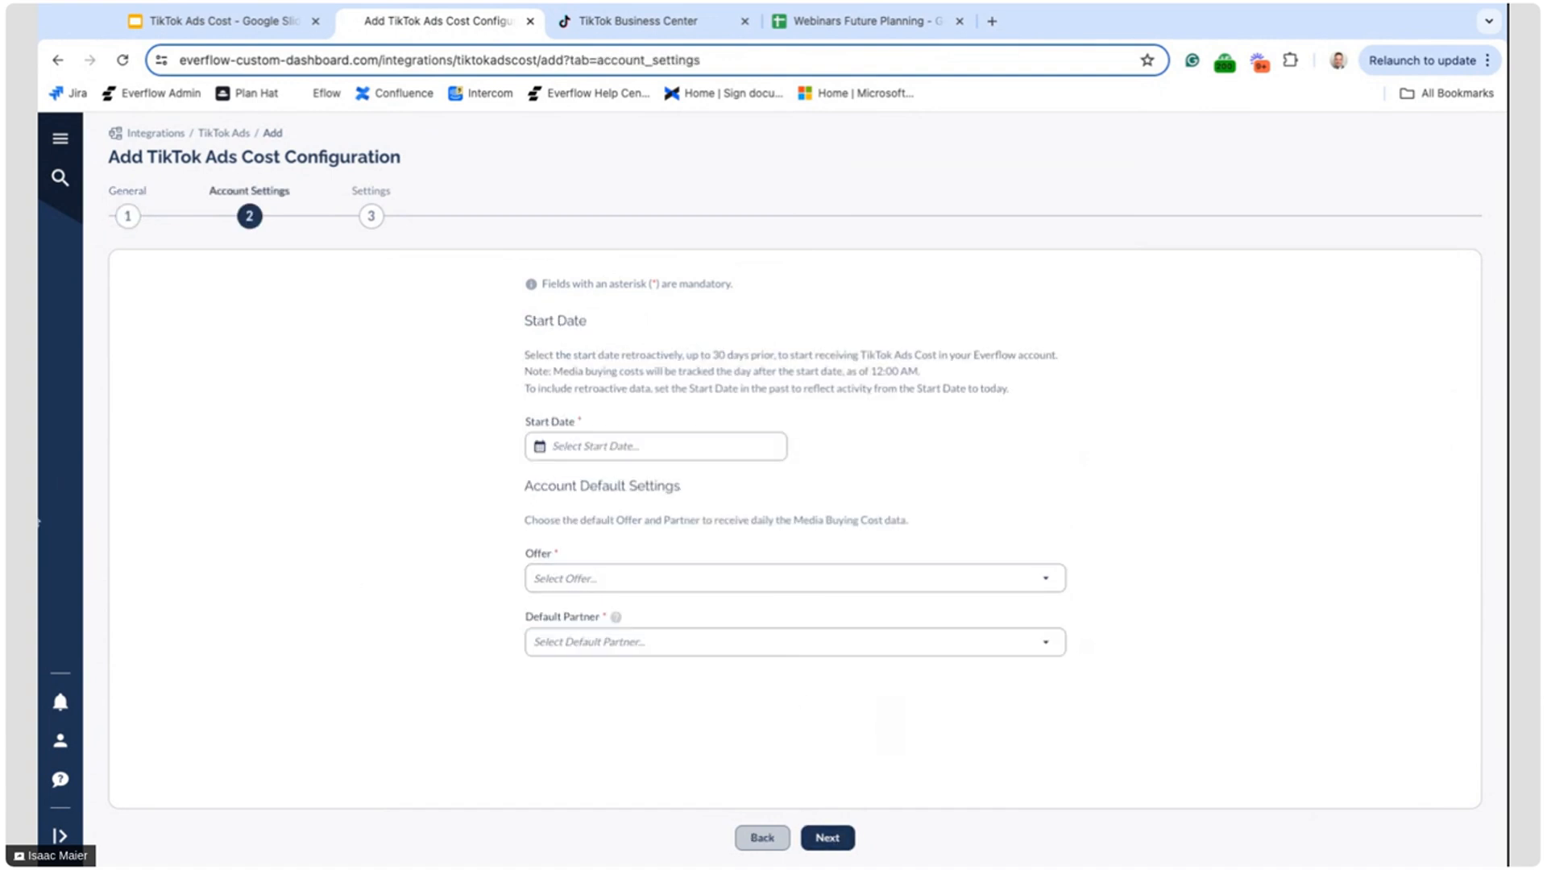
Set the start date to 07/11/2024, offer 1272 Shopify Dummy Offer (copy) and default partner (19954) 1989, and continue to Settings
click(653, 446)
click(603, 581)
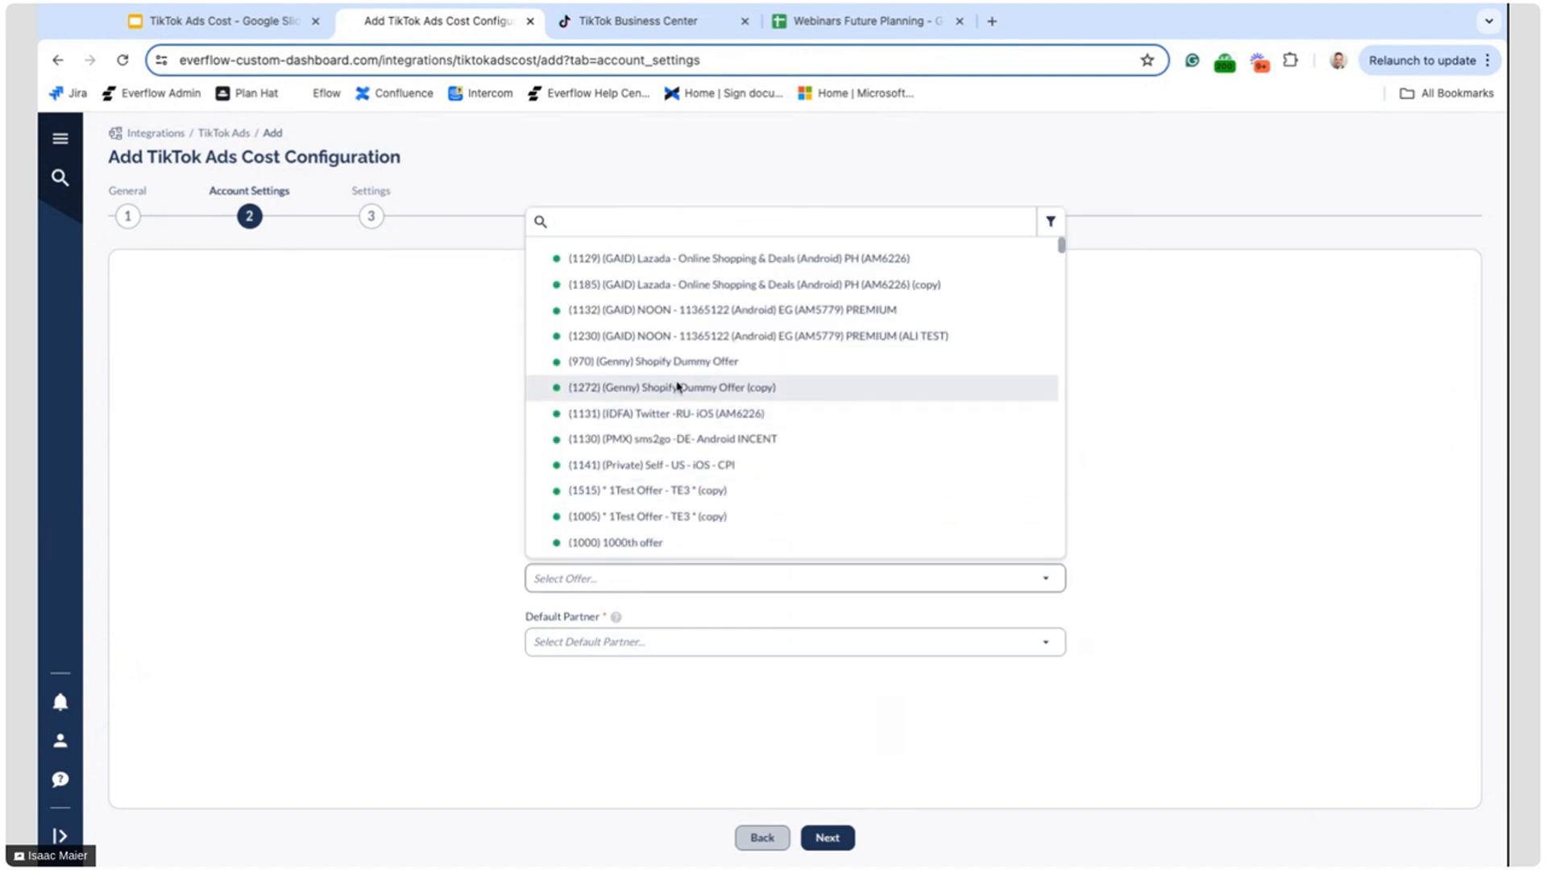
click(621, 387)
click(594, 643)
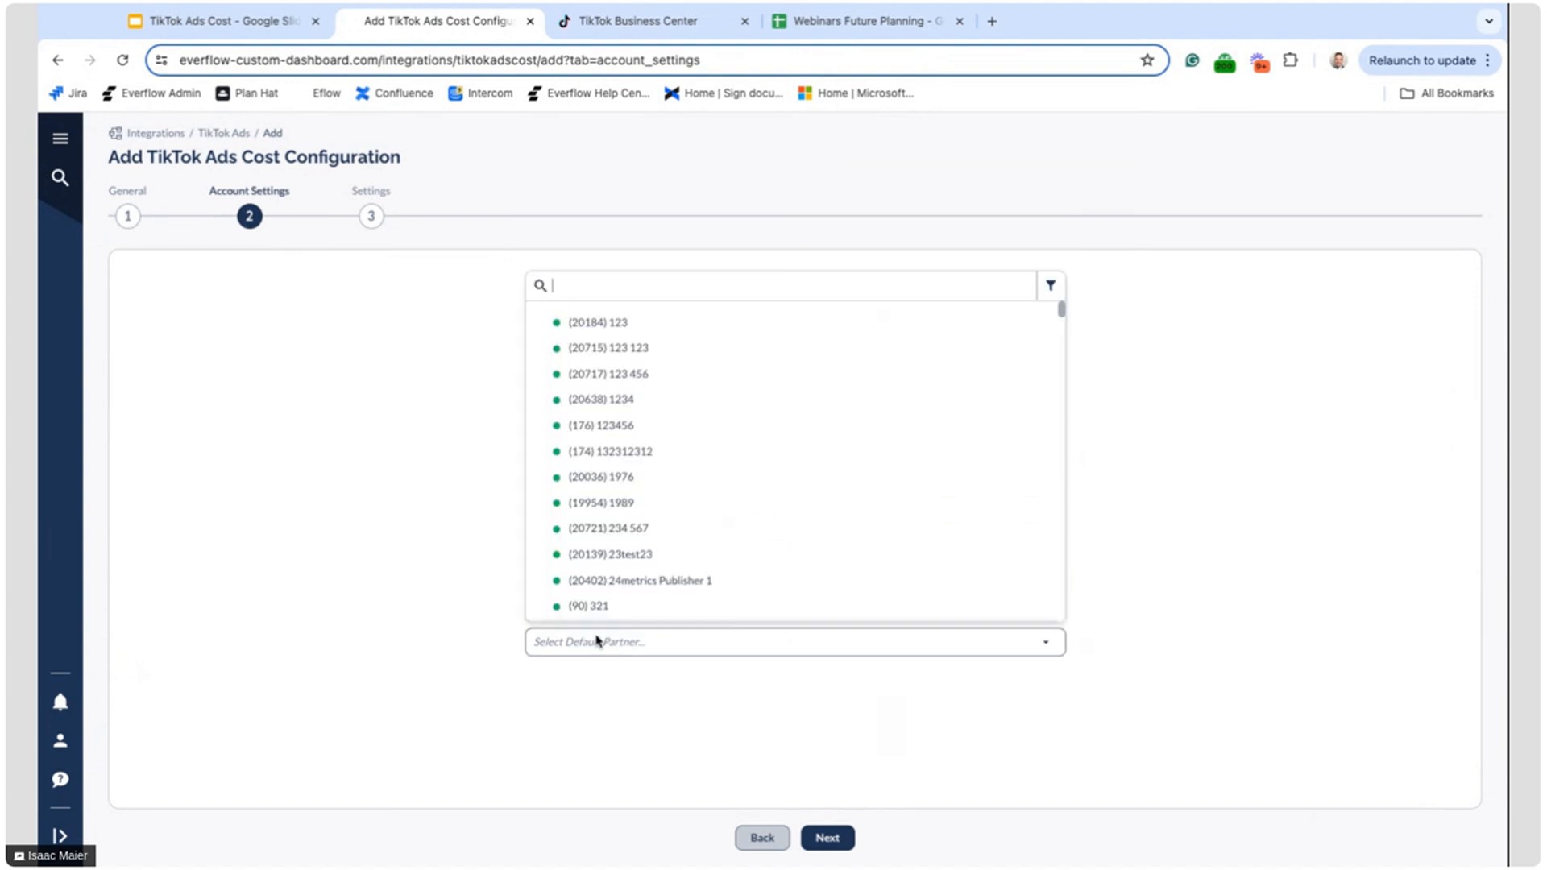
click(617, 504)
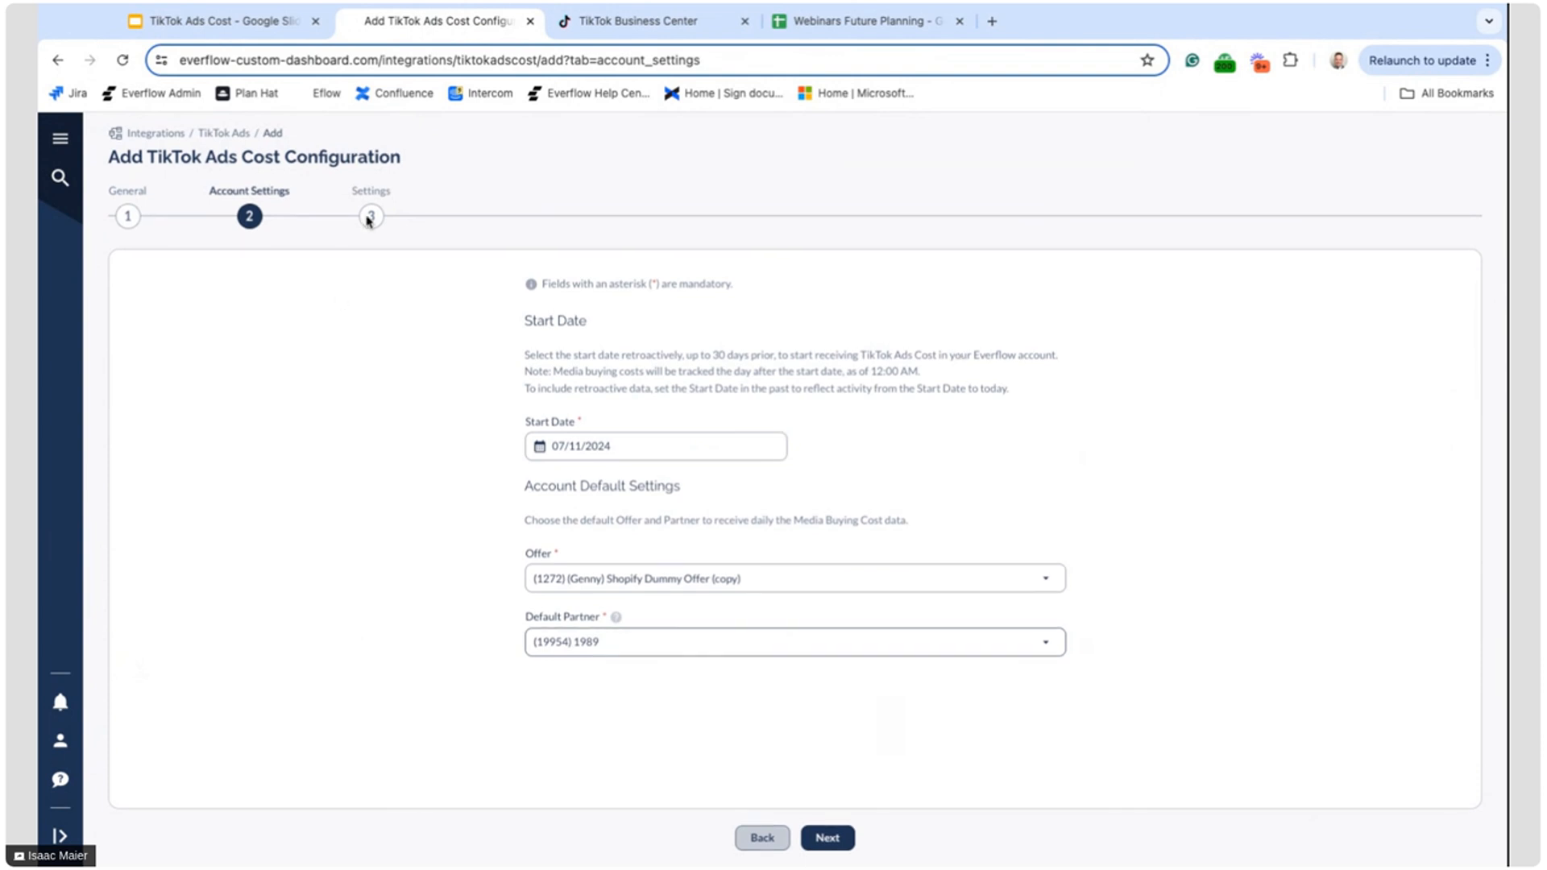
click(828, 838)
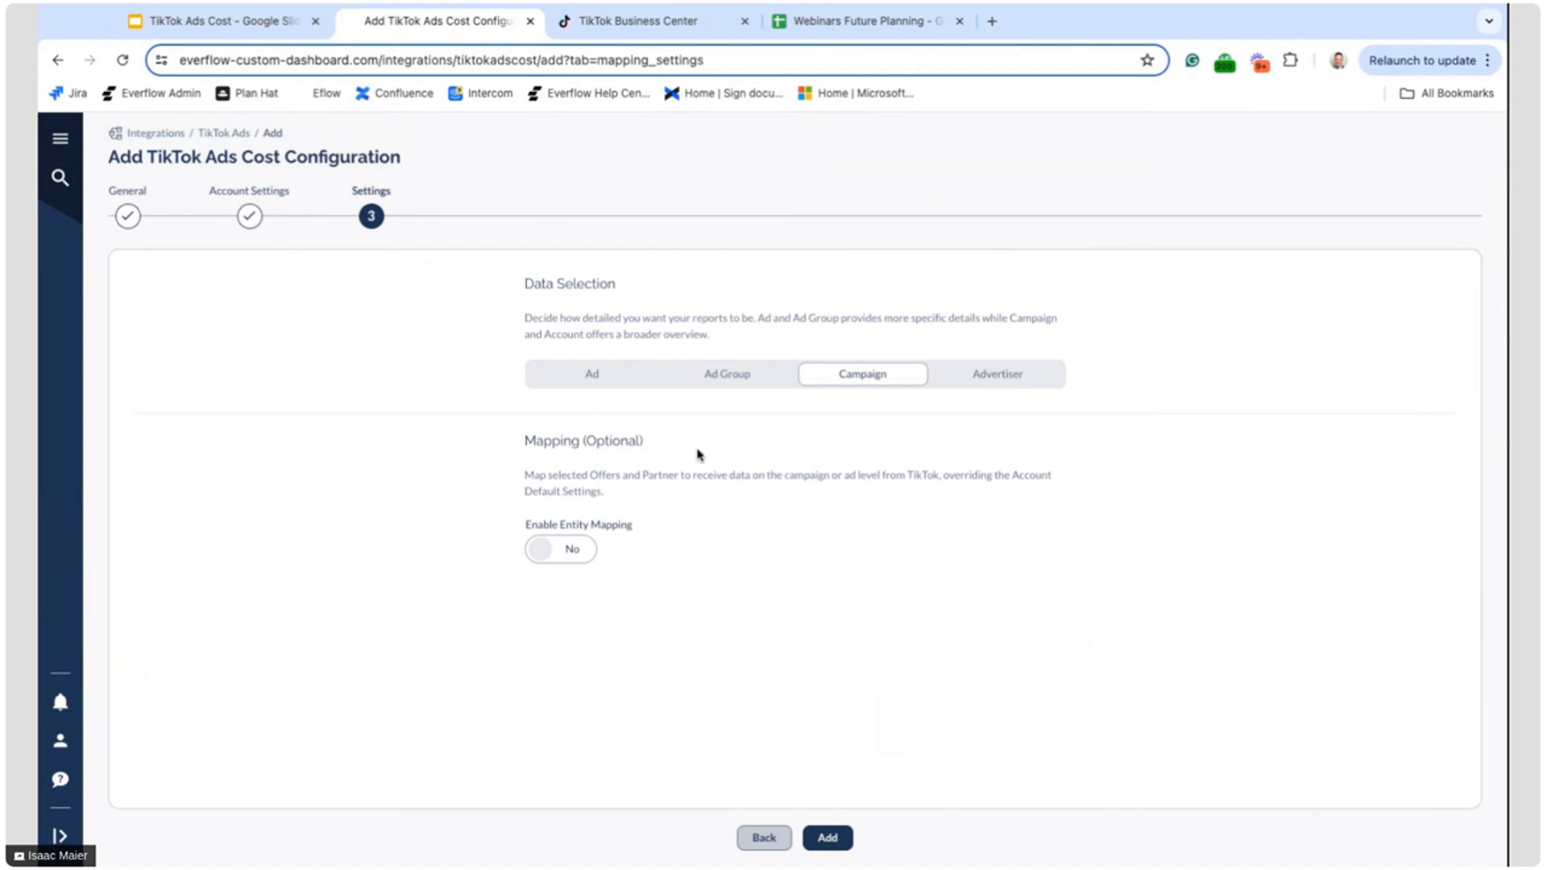
Try the Advertiser, Campaign, Ad Group and Ad data levels, and switch entity mapping on and off at the Ad level
click(991, 378)
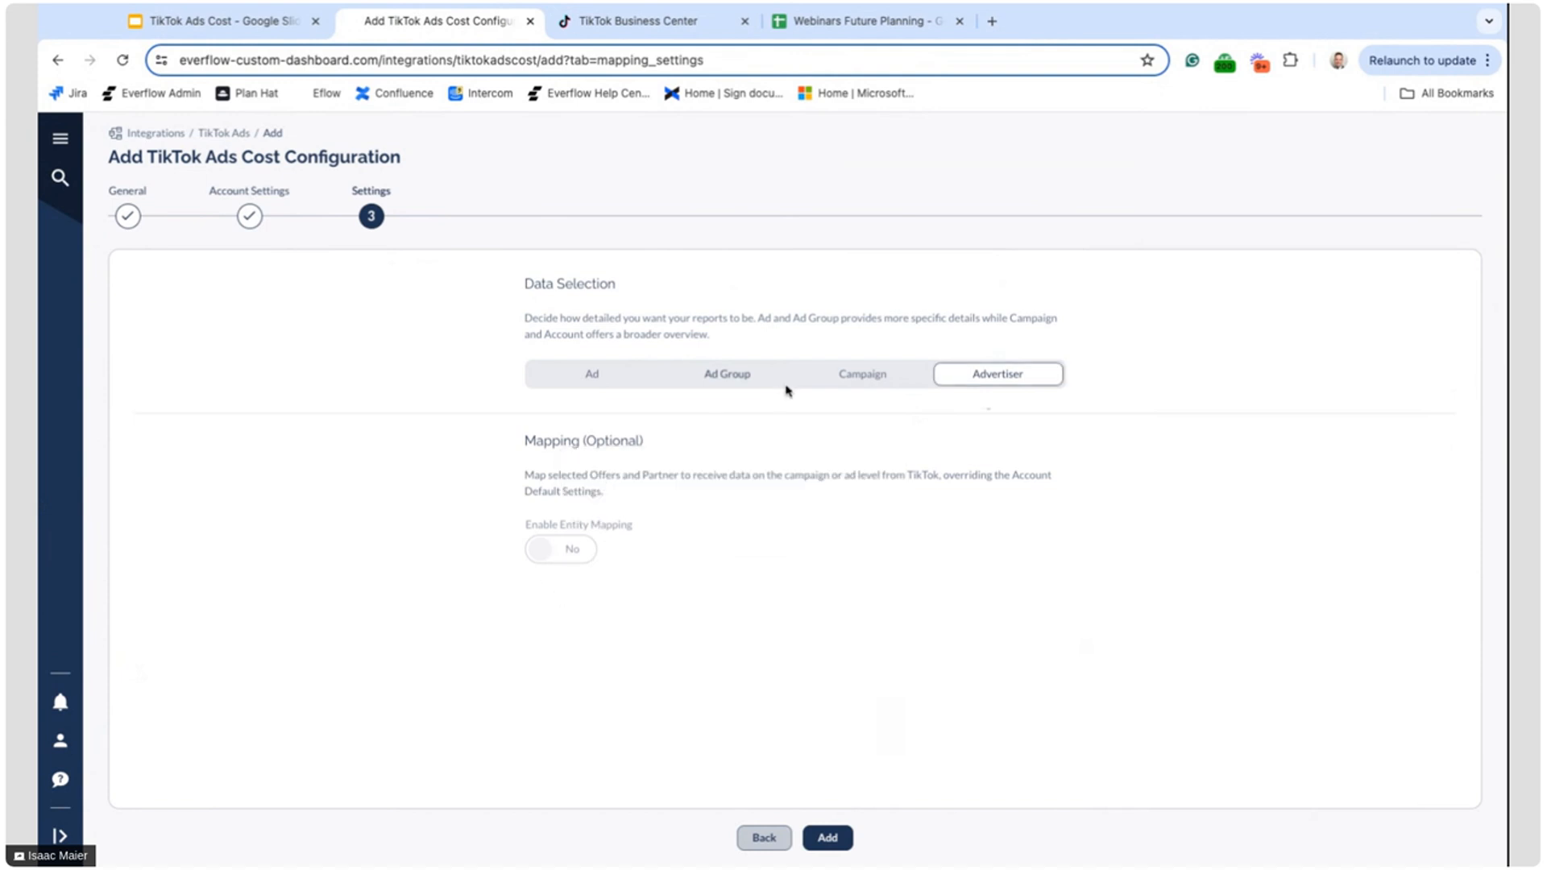
click(845, 374)
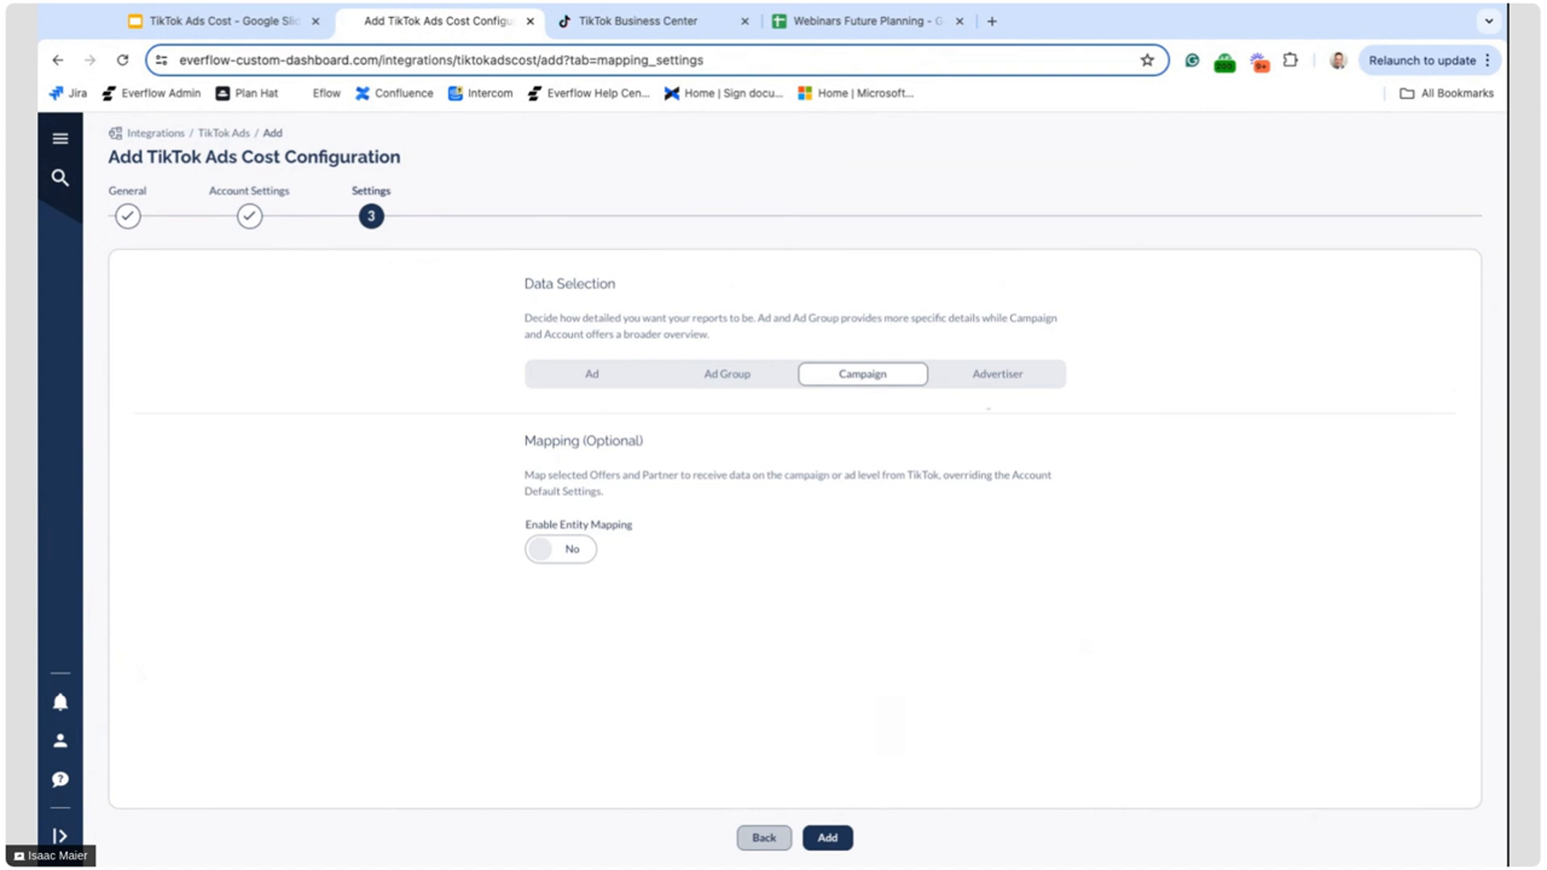
click(730, 388)
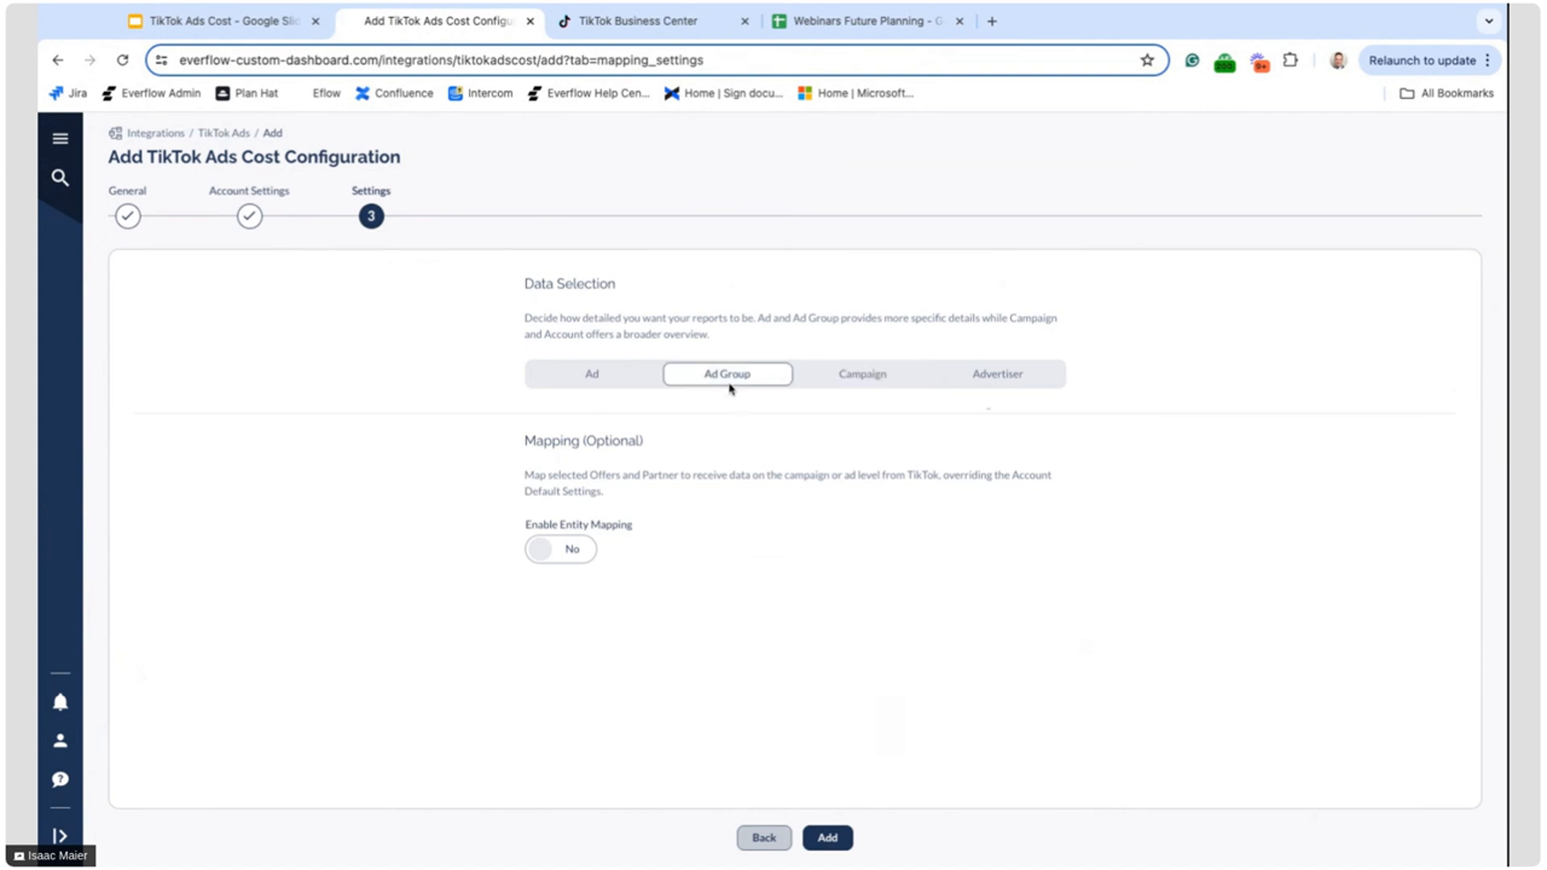
click(594, 386)
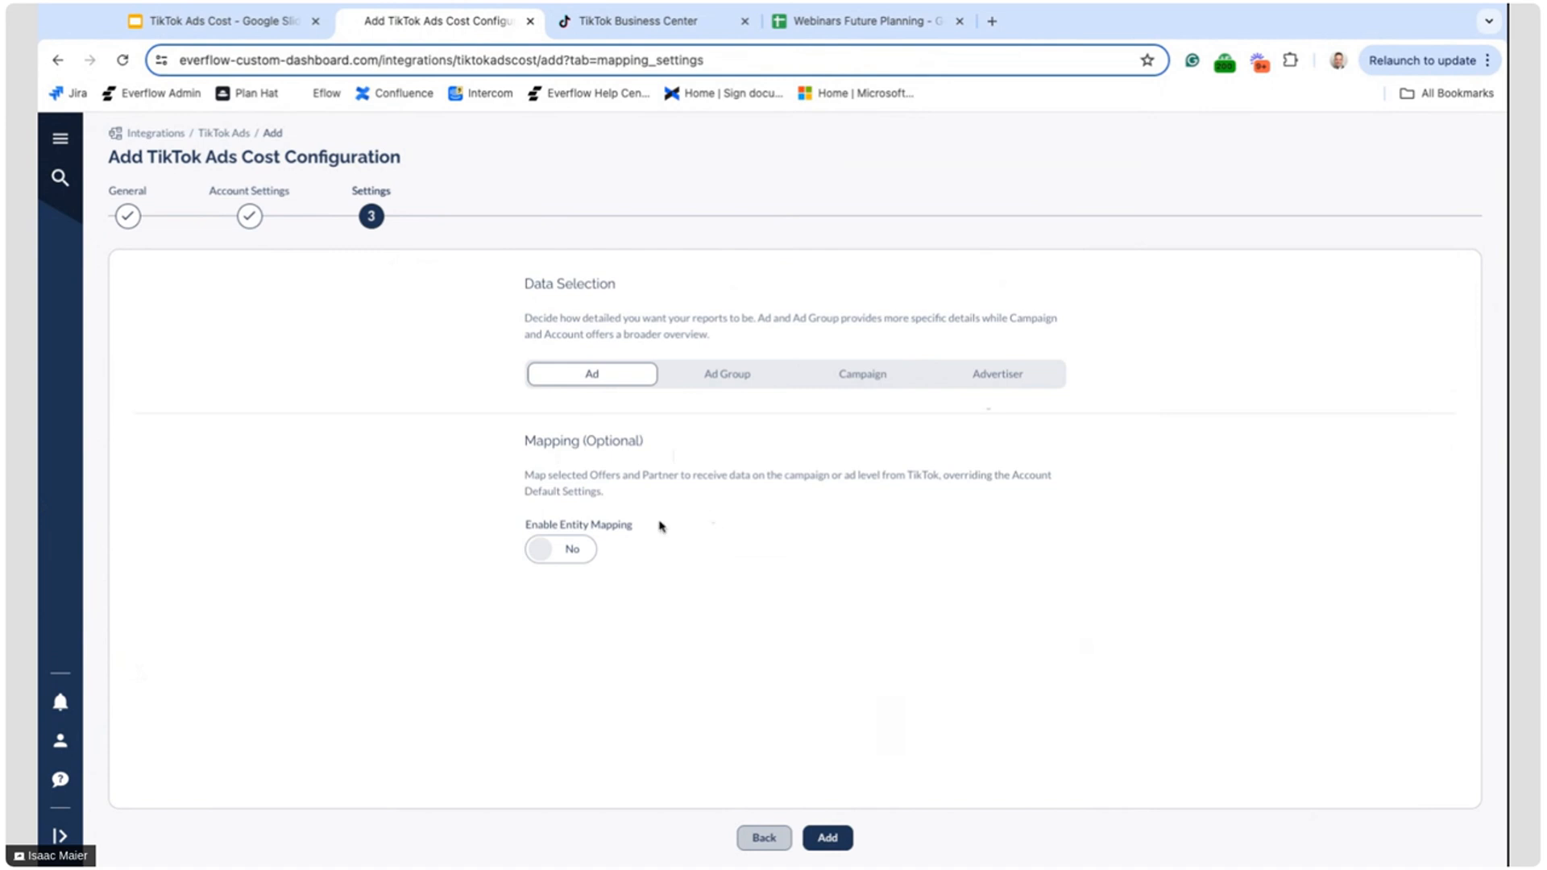
click(562, 548)
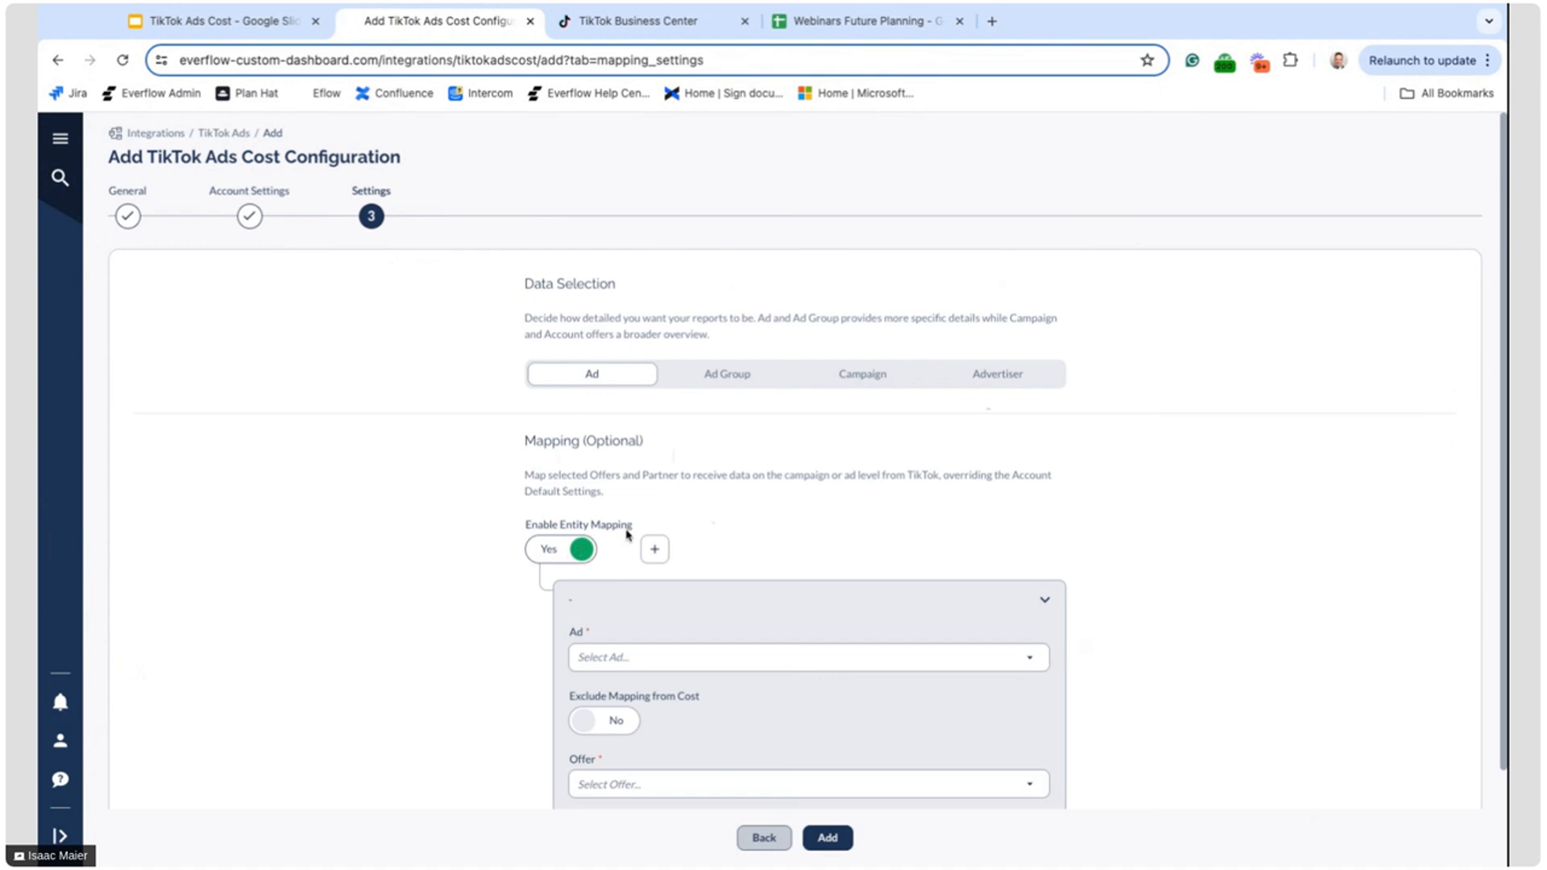
click(580, 546)
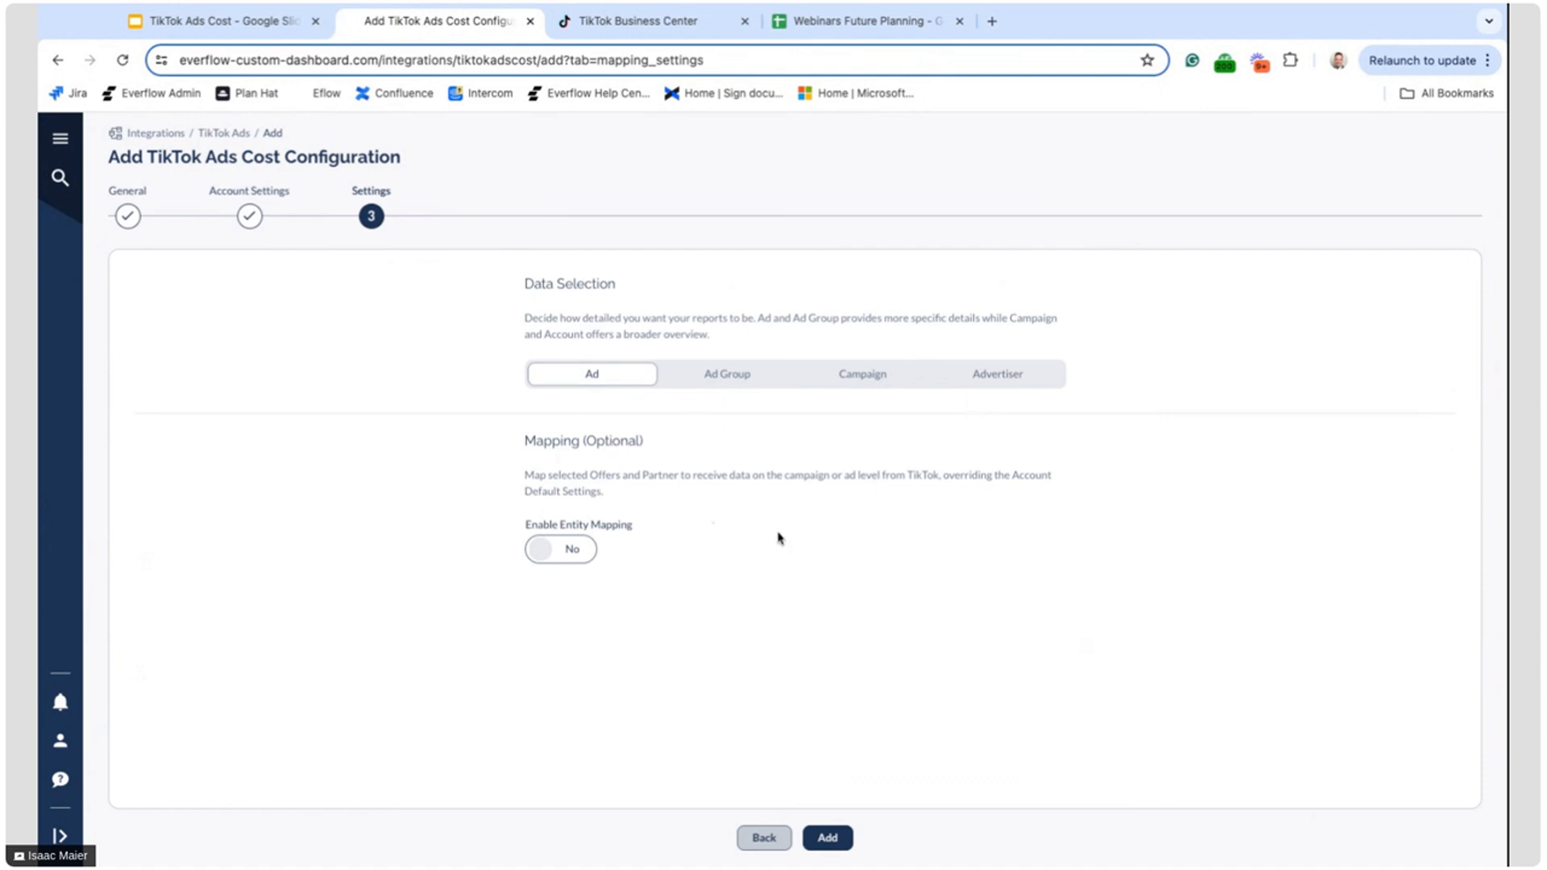
Set the data selection to Campaign and enable entity mapping
click(829, 373)
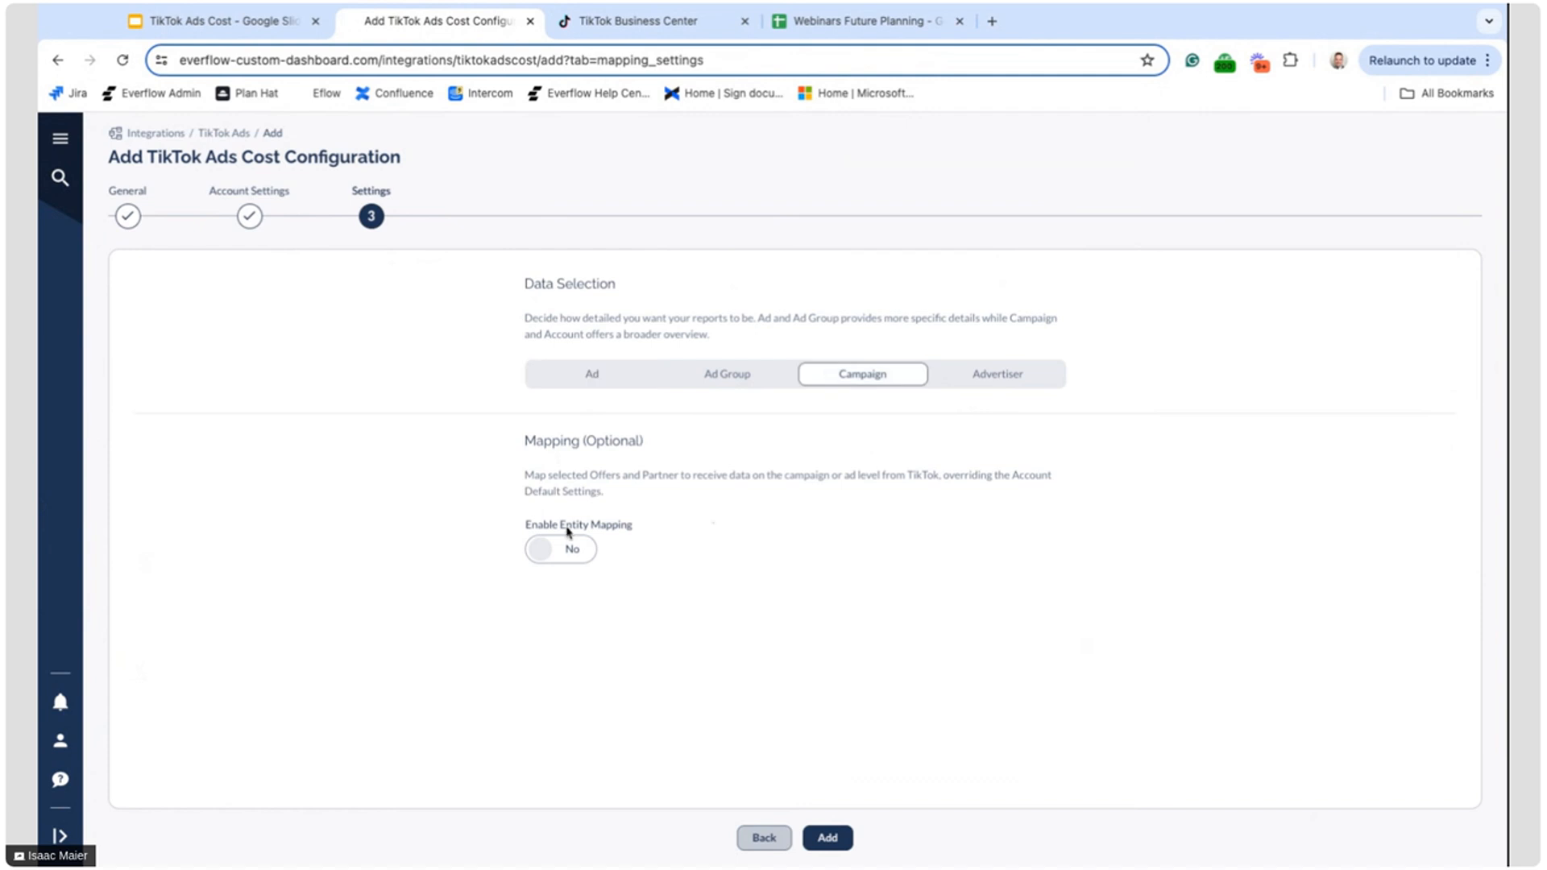
click(564, 551)
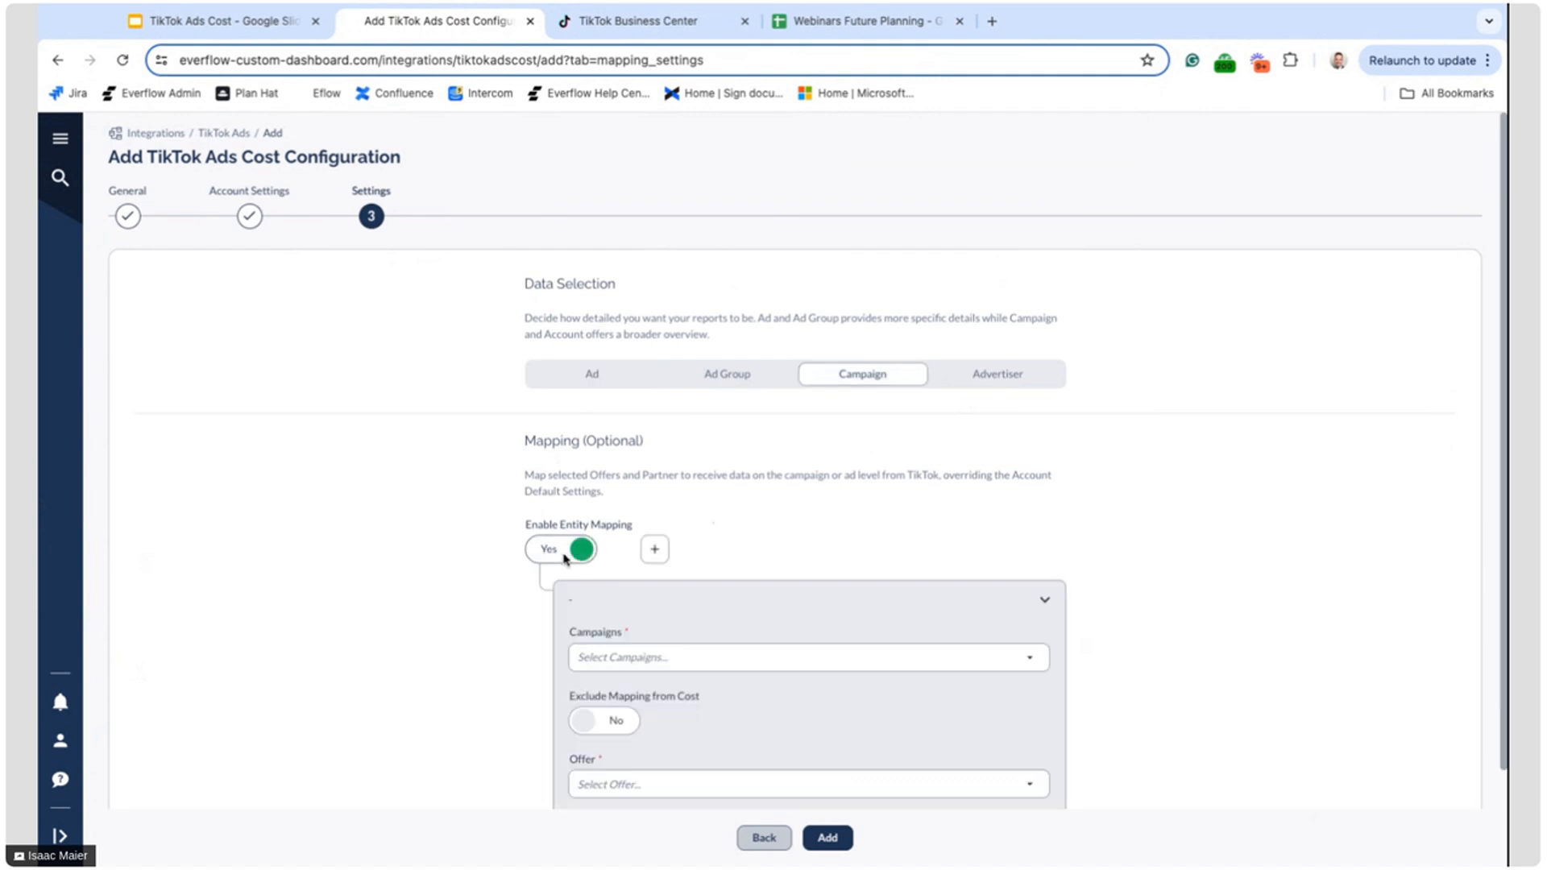
scroll(654, 636, down, 2)
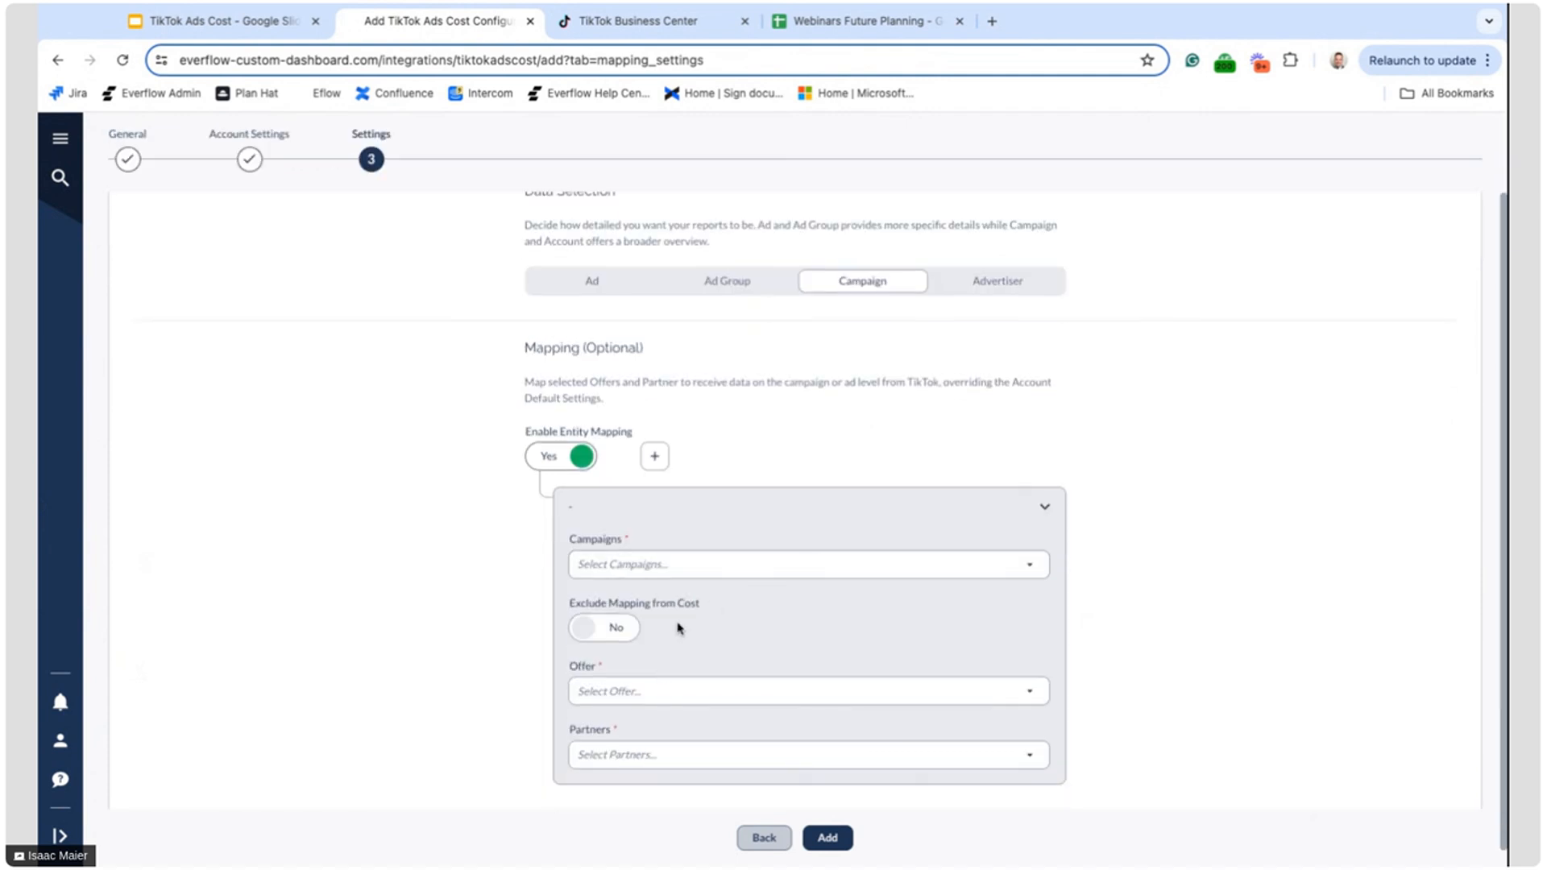
scroll(681, 624, down, 1)
View the campaigns available for the entity mapping and close the list without choosing one
click(693, 548)
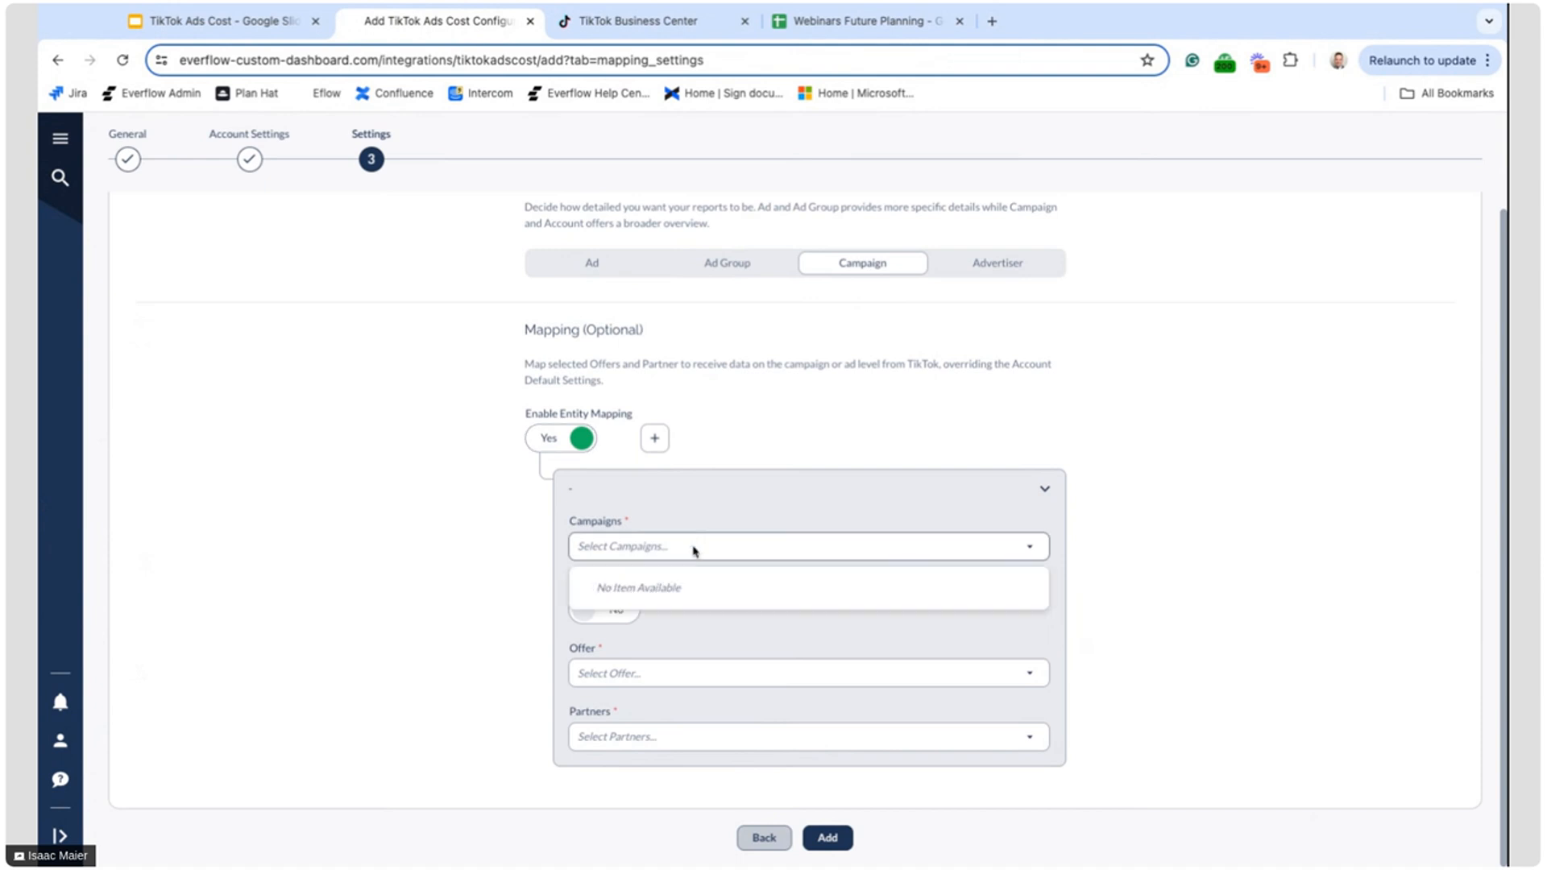
click(667, 542)
click(654, 554)
click(528, 661)
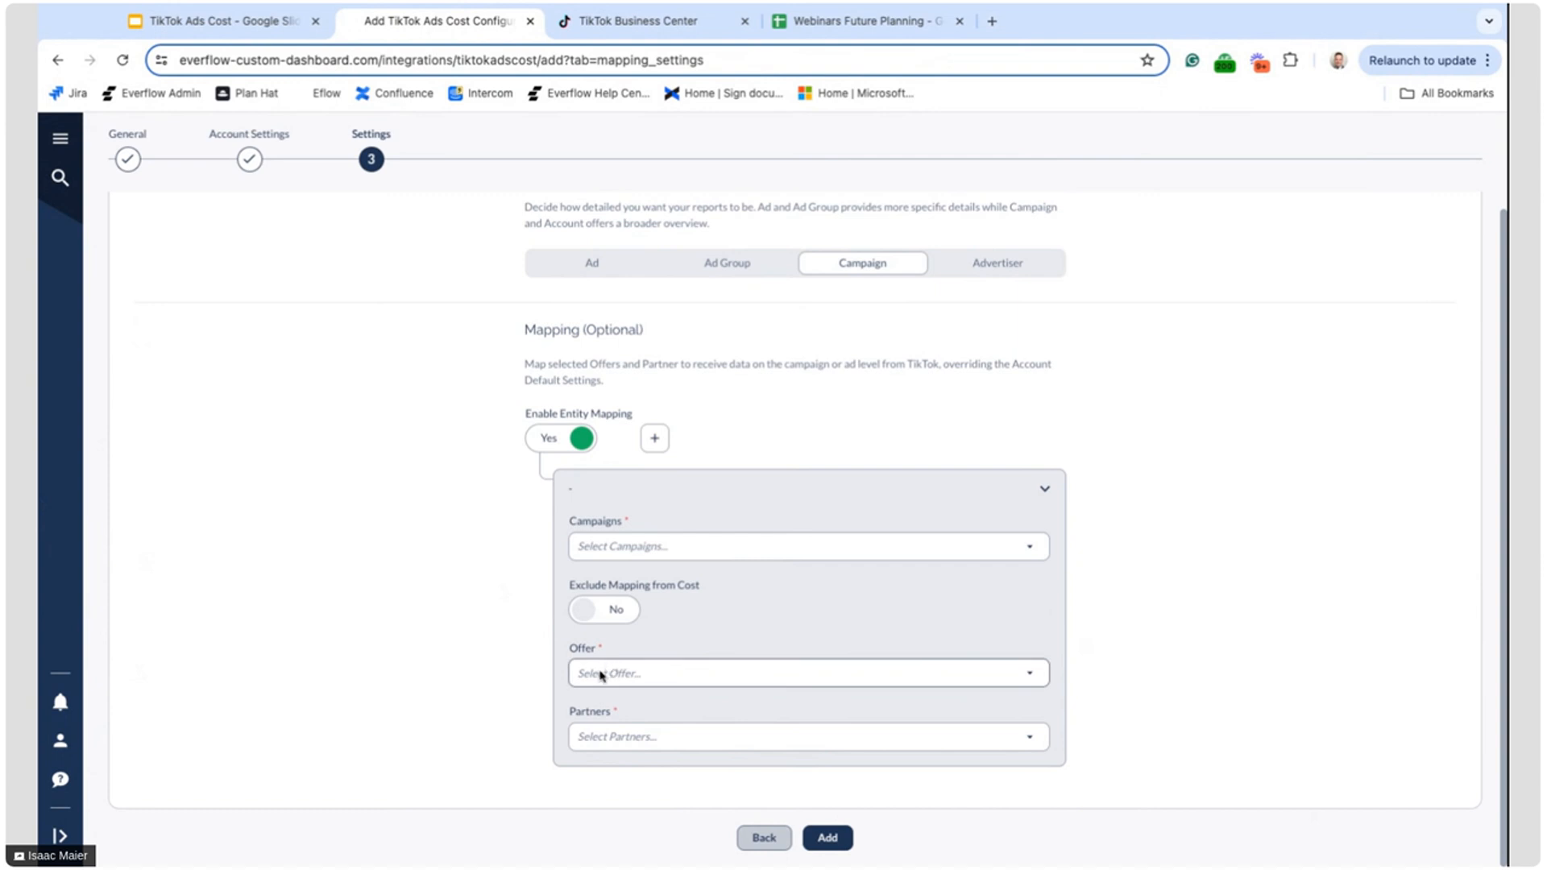
View the Offer and Partners choices for the campaign mapping and close both lists without selecting anything
click(625, 676)
click(528, 689)
click(594, 734)
click(436, 657)
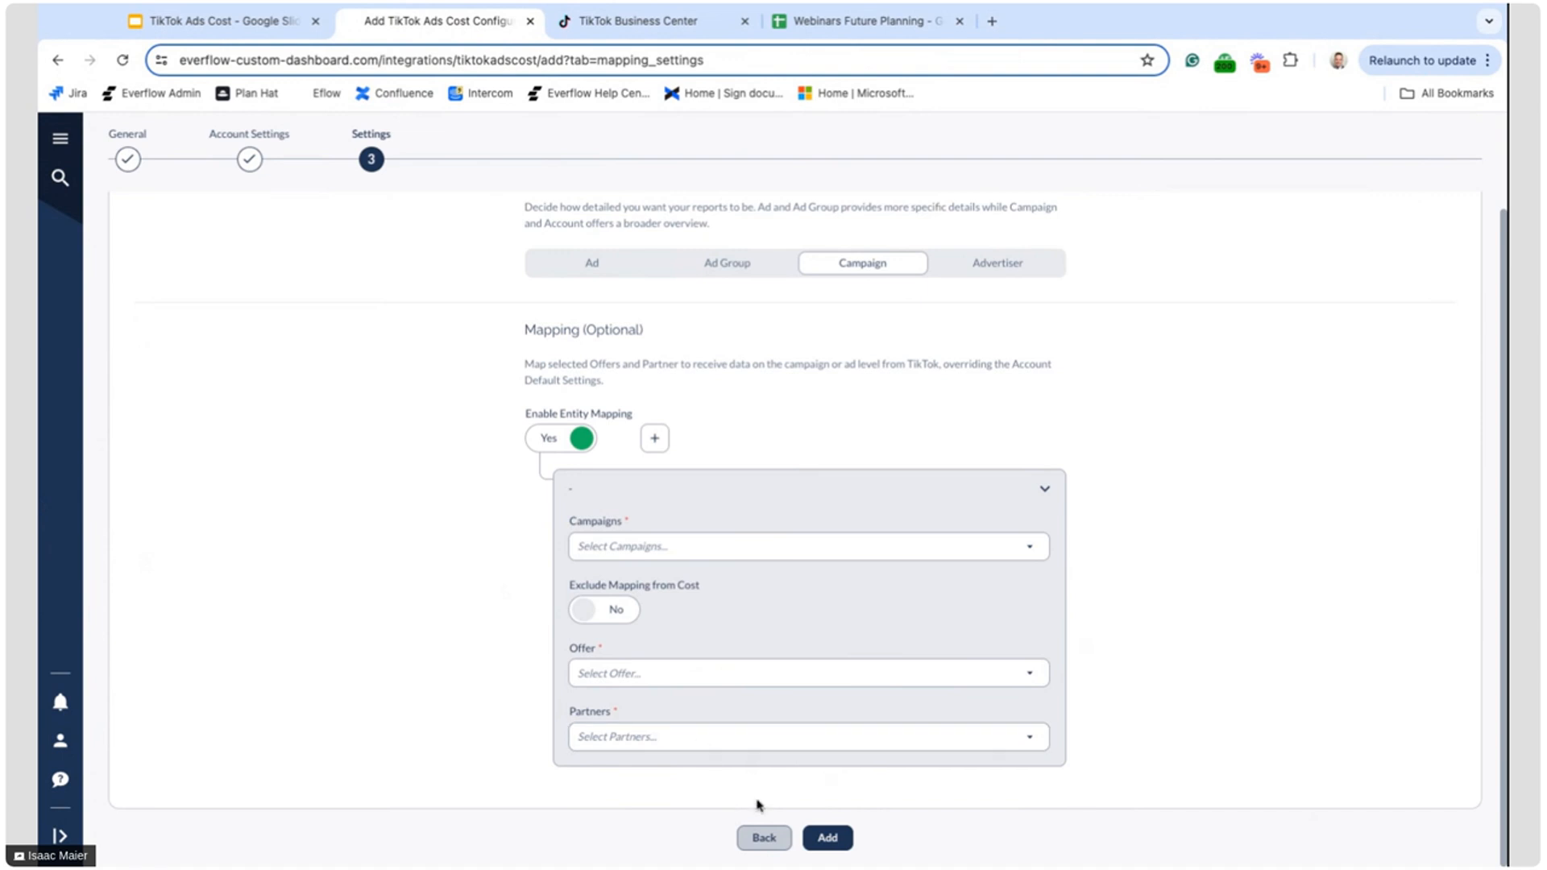
Go back through Account Settings to General and cancel the new TikTok Ads Cost configuration
click(759, 841)
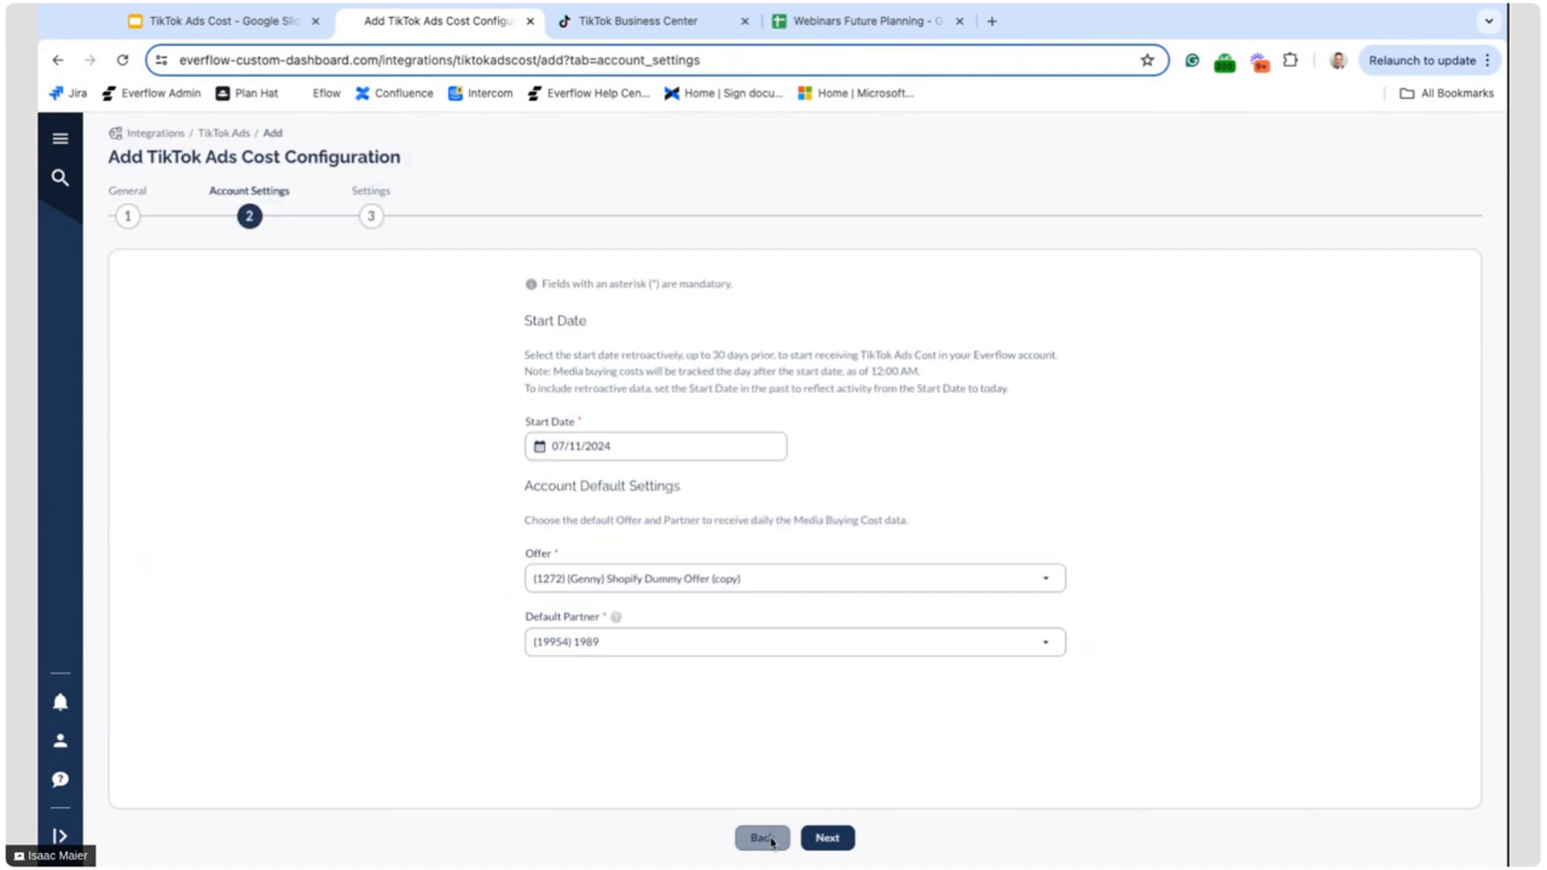
click(759, 840)
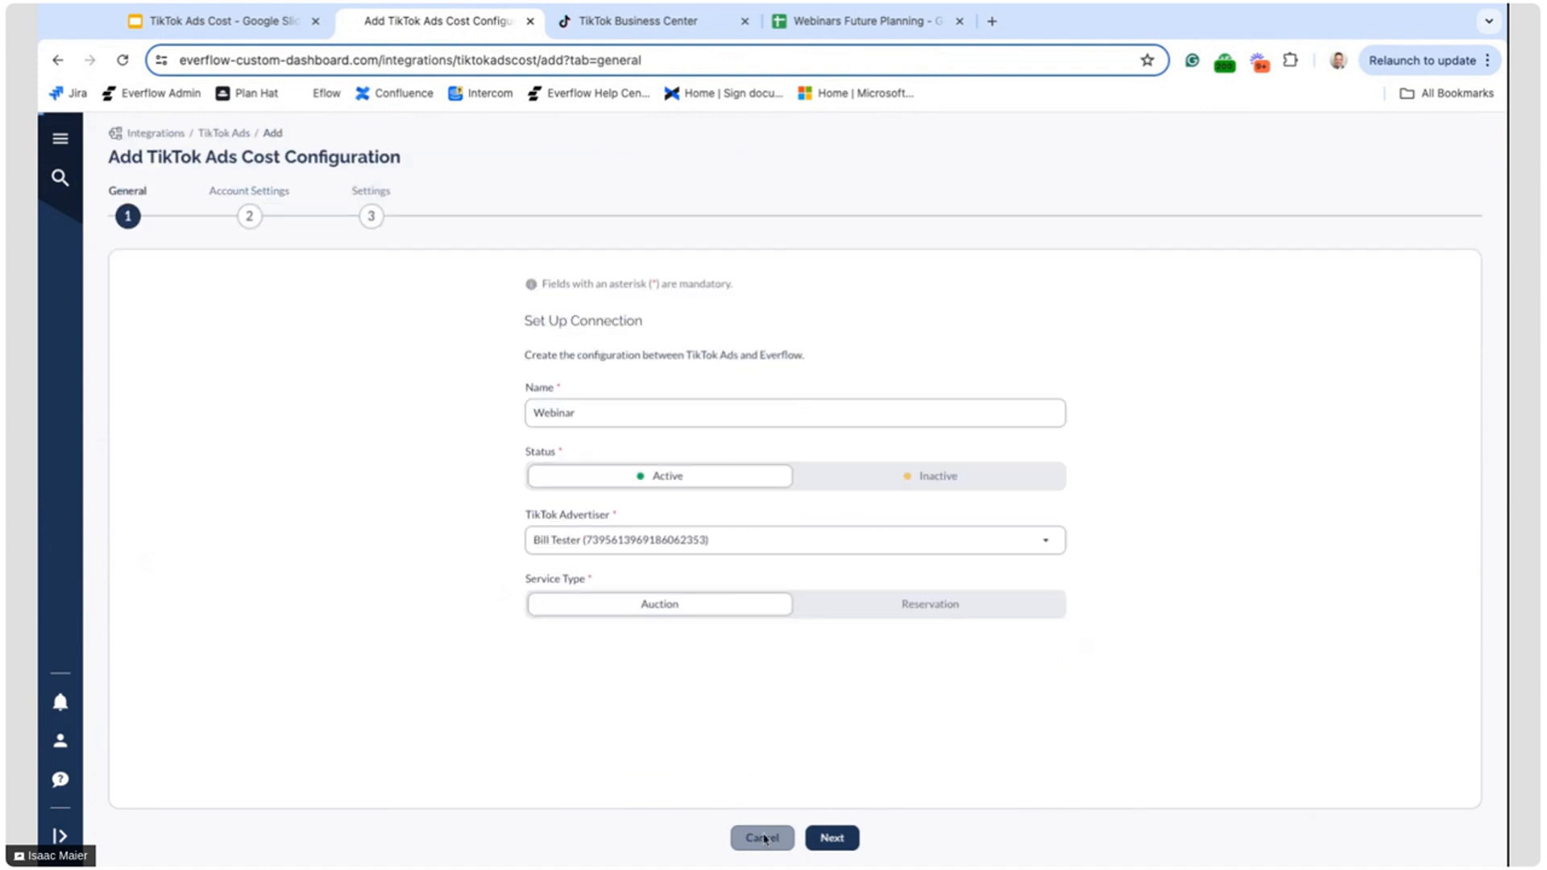
click(763, 839)
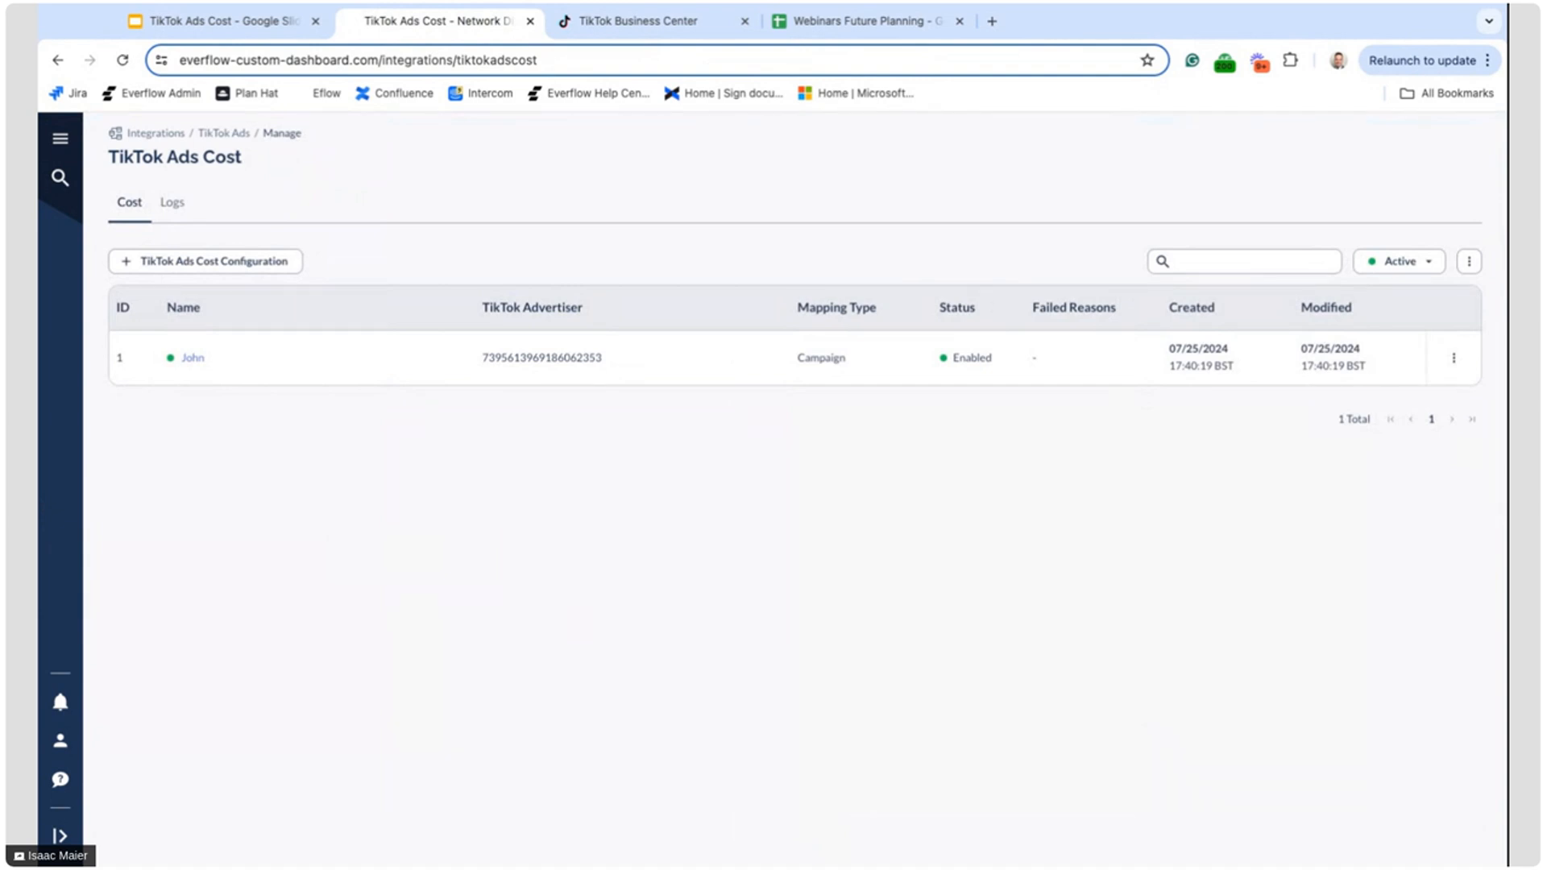
Open the TikTok Ads Cost configurations from the Media Buying integrations
click(59, 145)
click(197, 582)
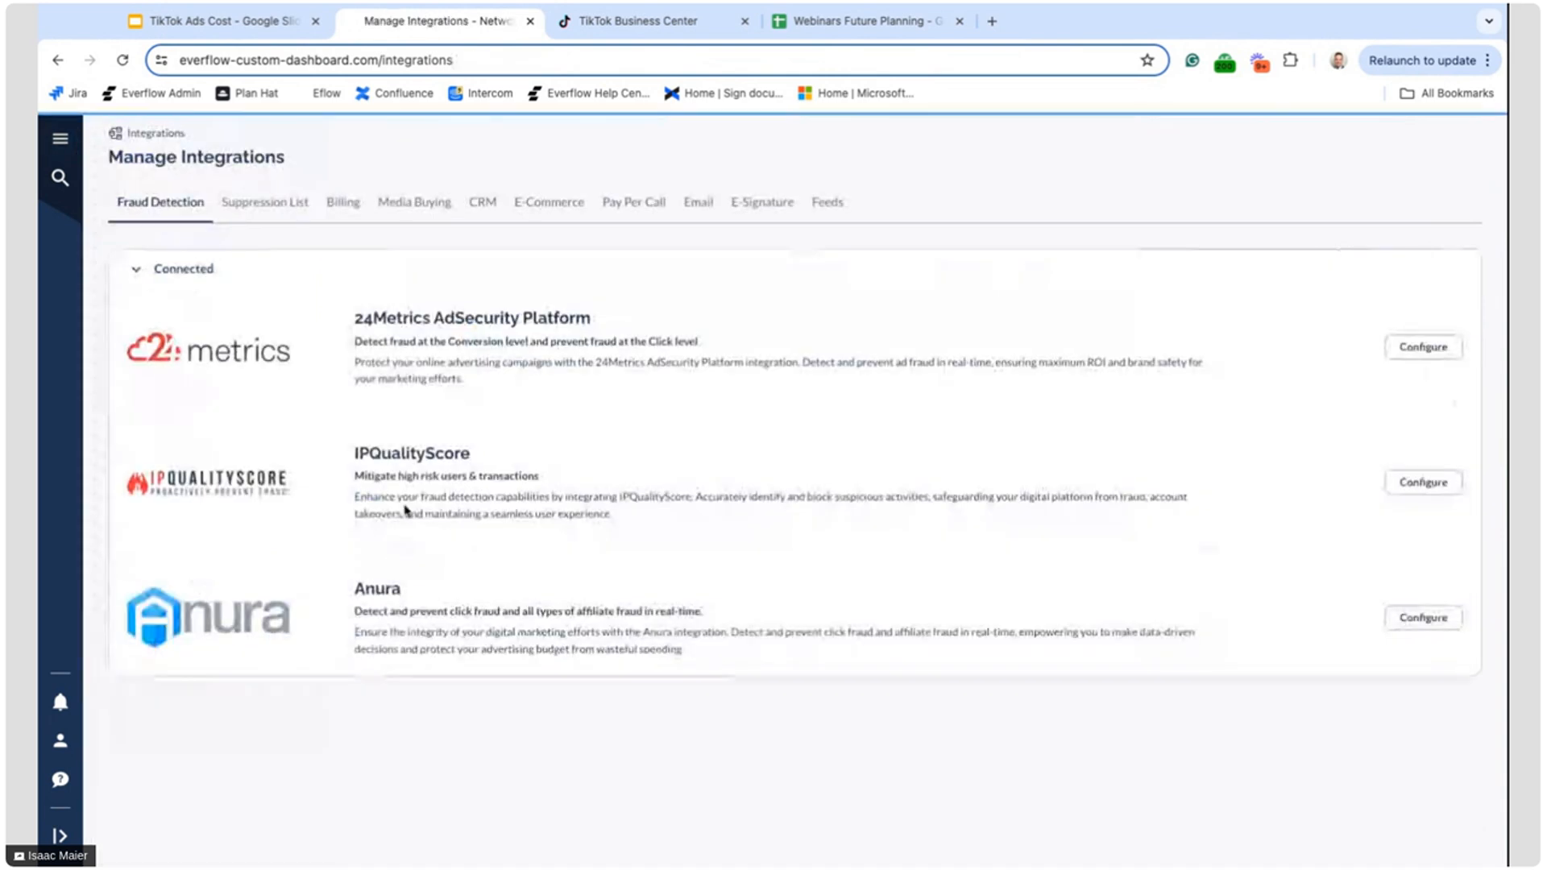
click(414, 201)
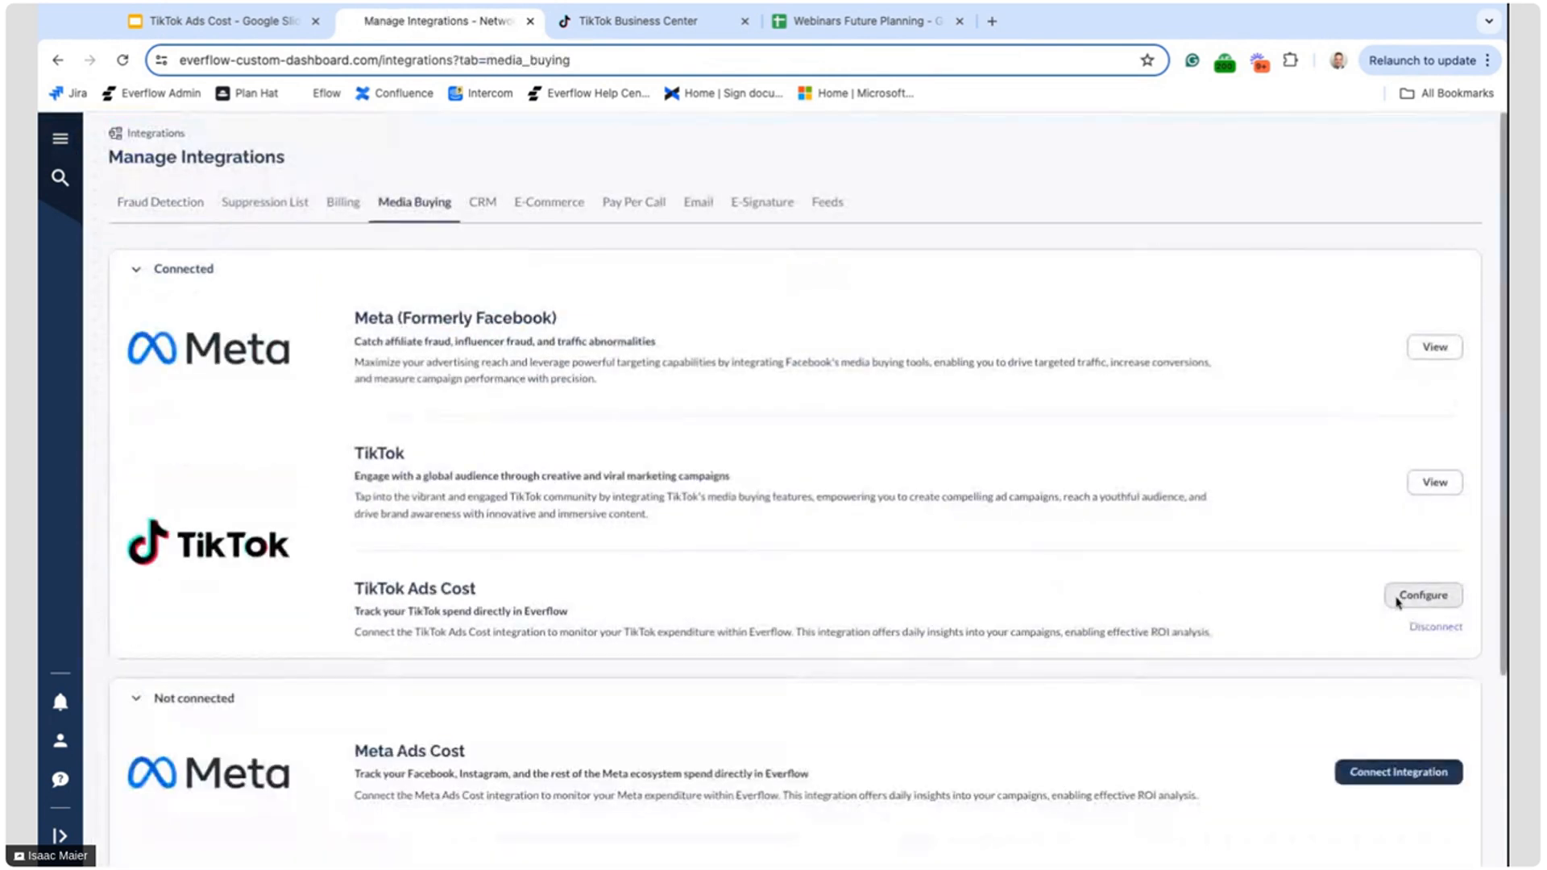
click(1423, 595)
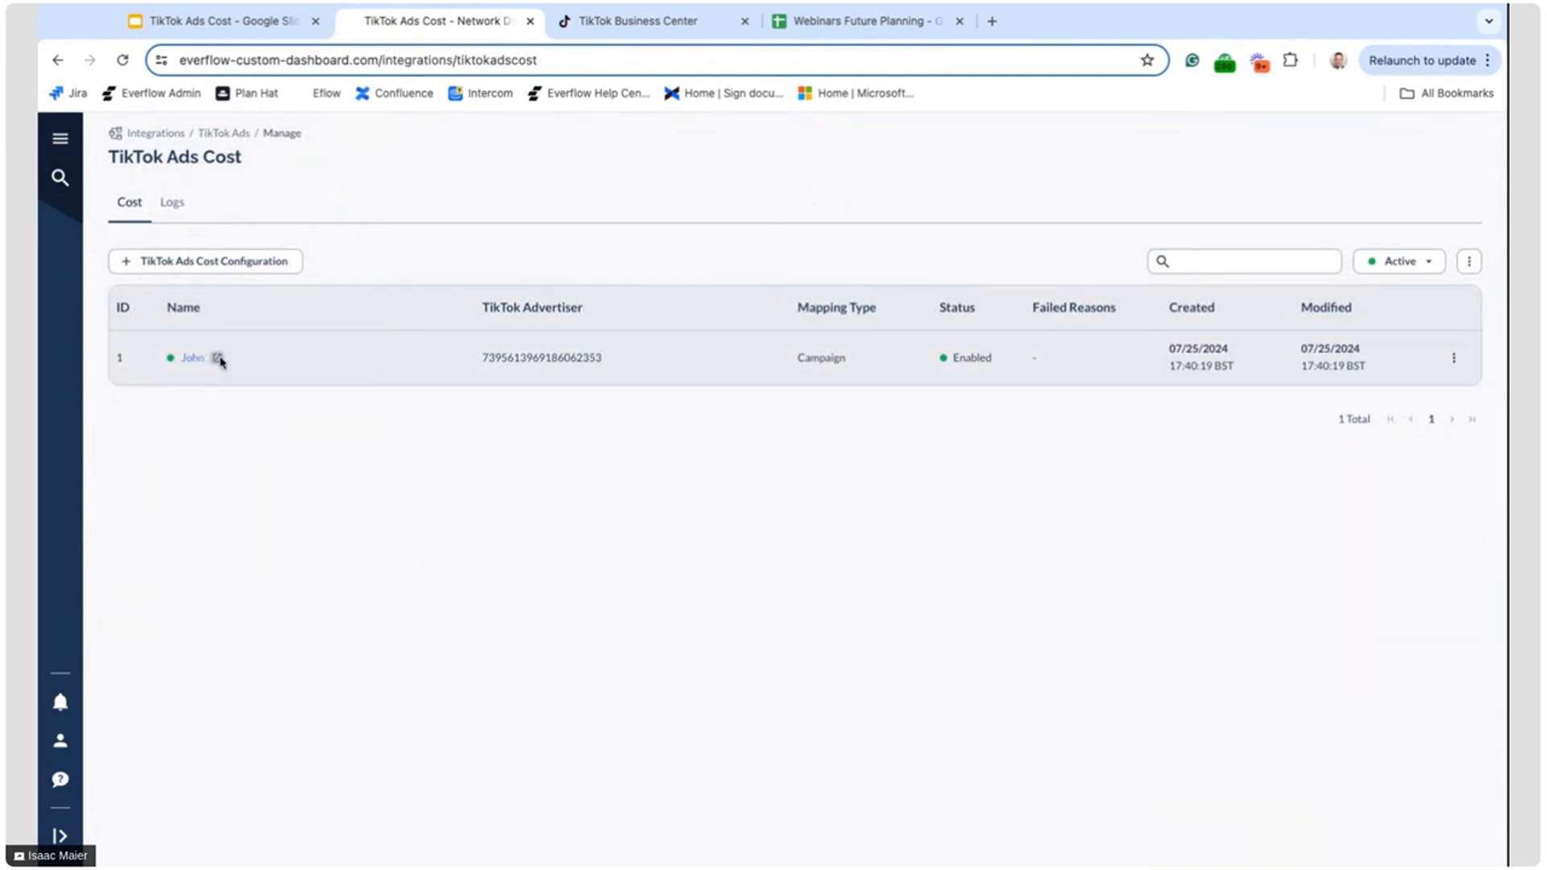
Review the Account Settings and Settings of the existing TikTok Ads Cost configuration and leave without saving
click(187, 360)
click(224, 202)
click(283, 208)
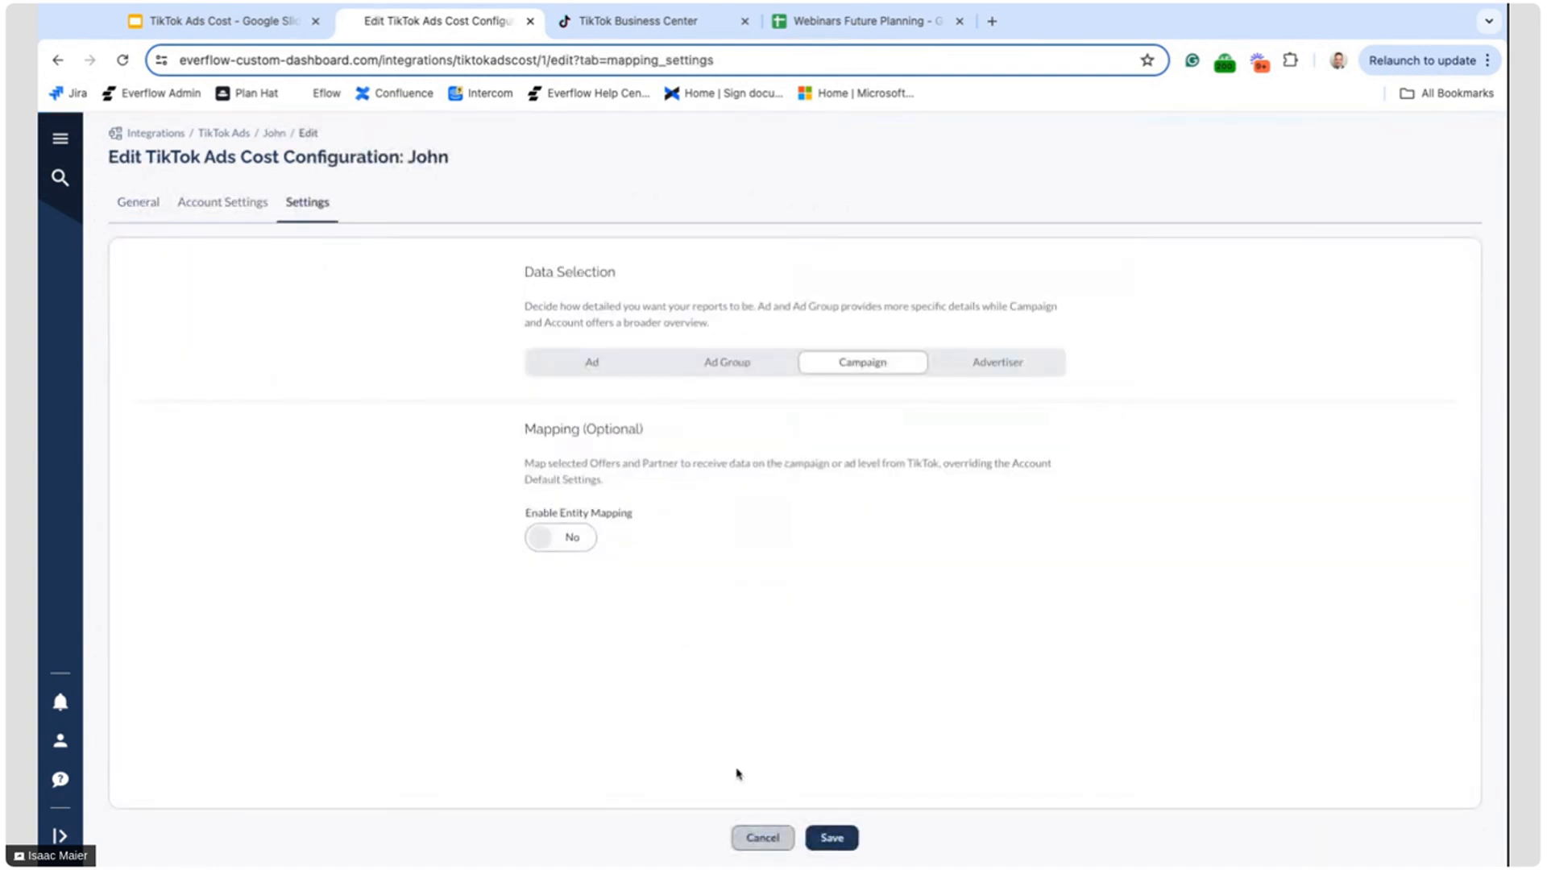
click(756, 843)
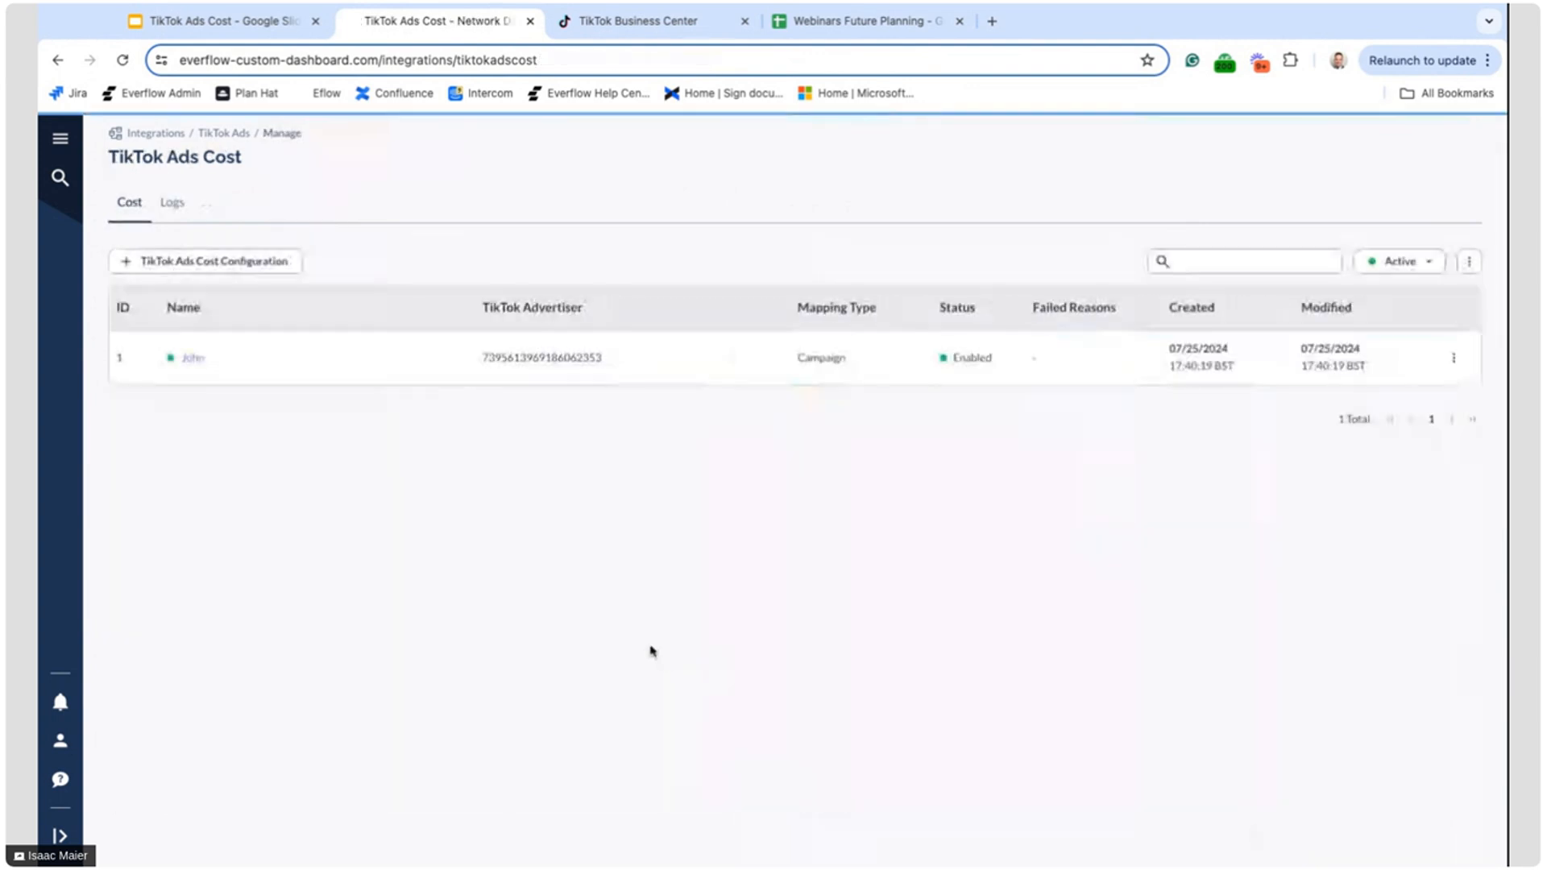
View the actions available for the existing configuration and open the TikTok Ads Cost logs
click(1456, 357)
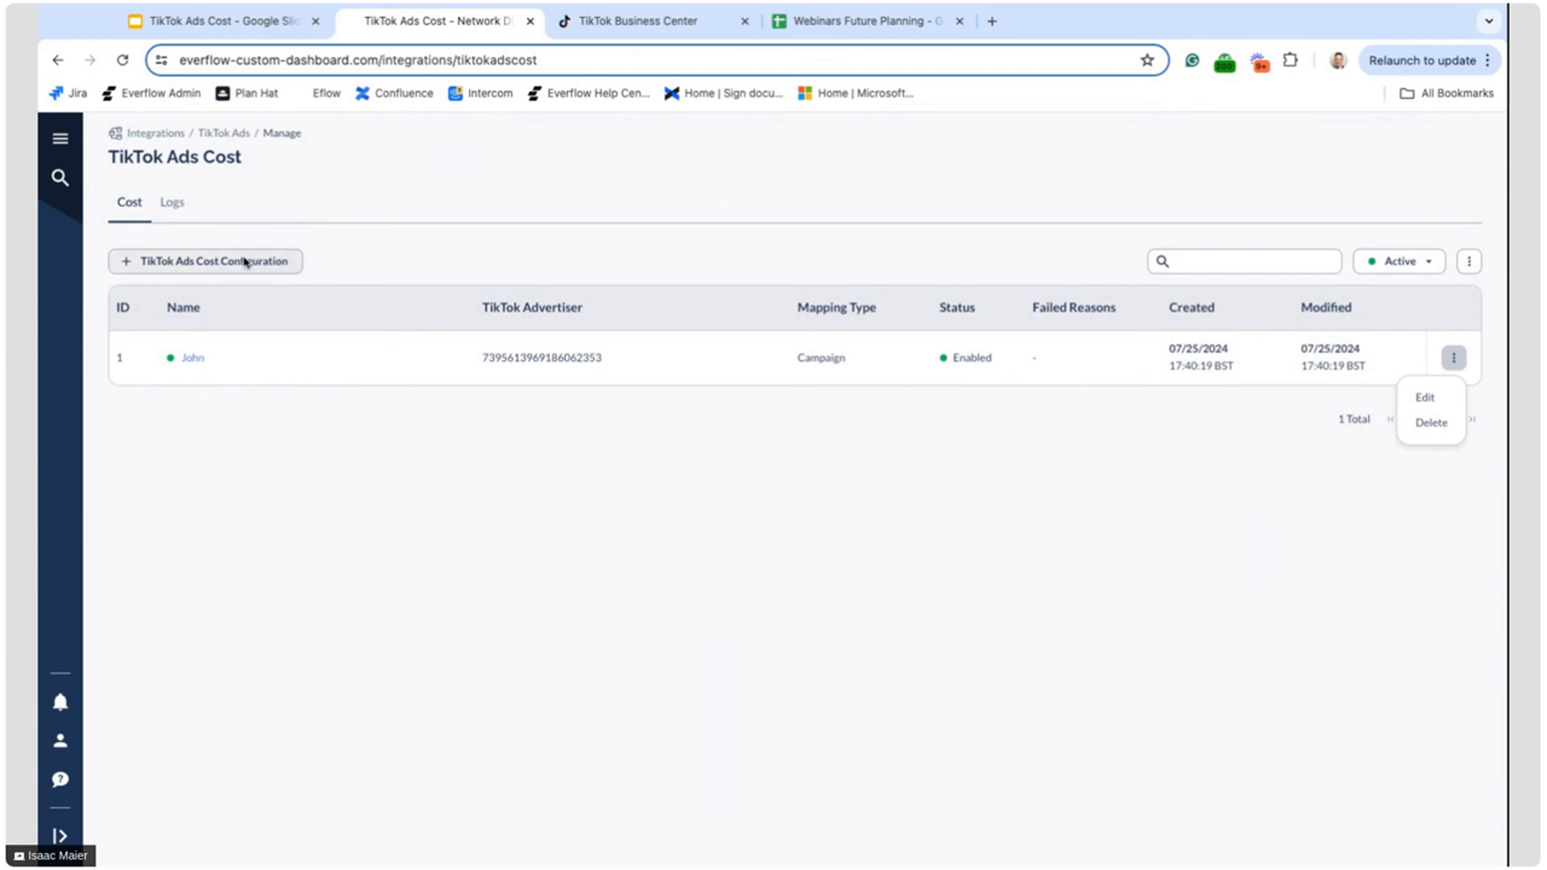
click(174, 208)
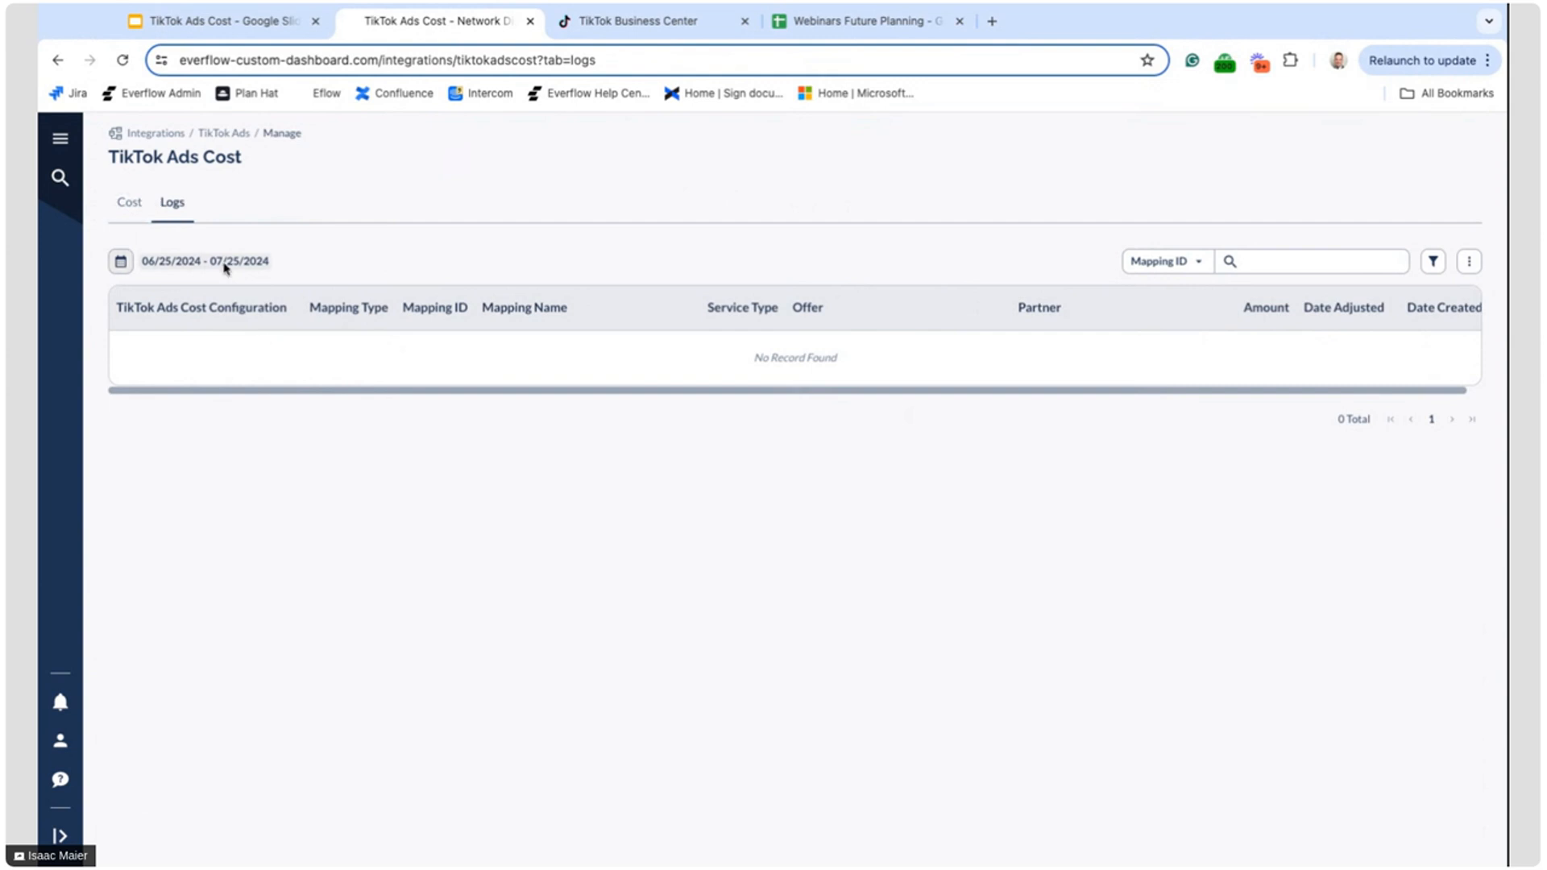
Open the Offer report and examine the Media Buying Cost metric in its summary
click(59, 138)
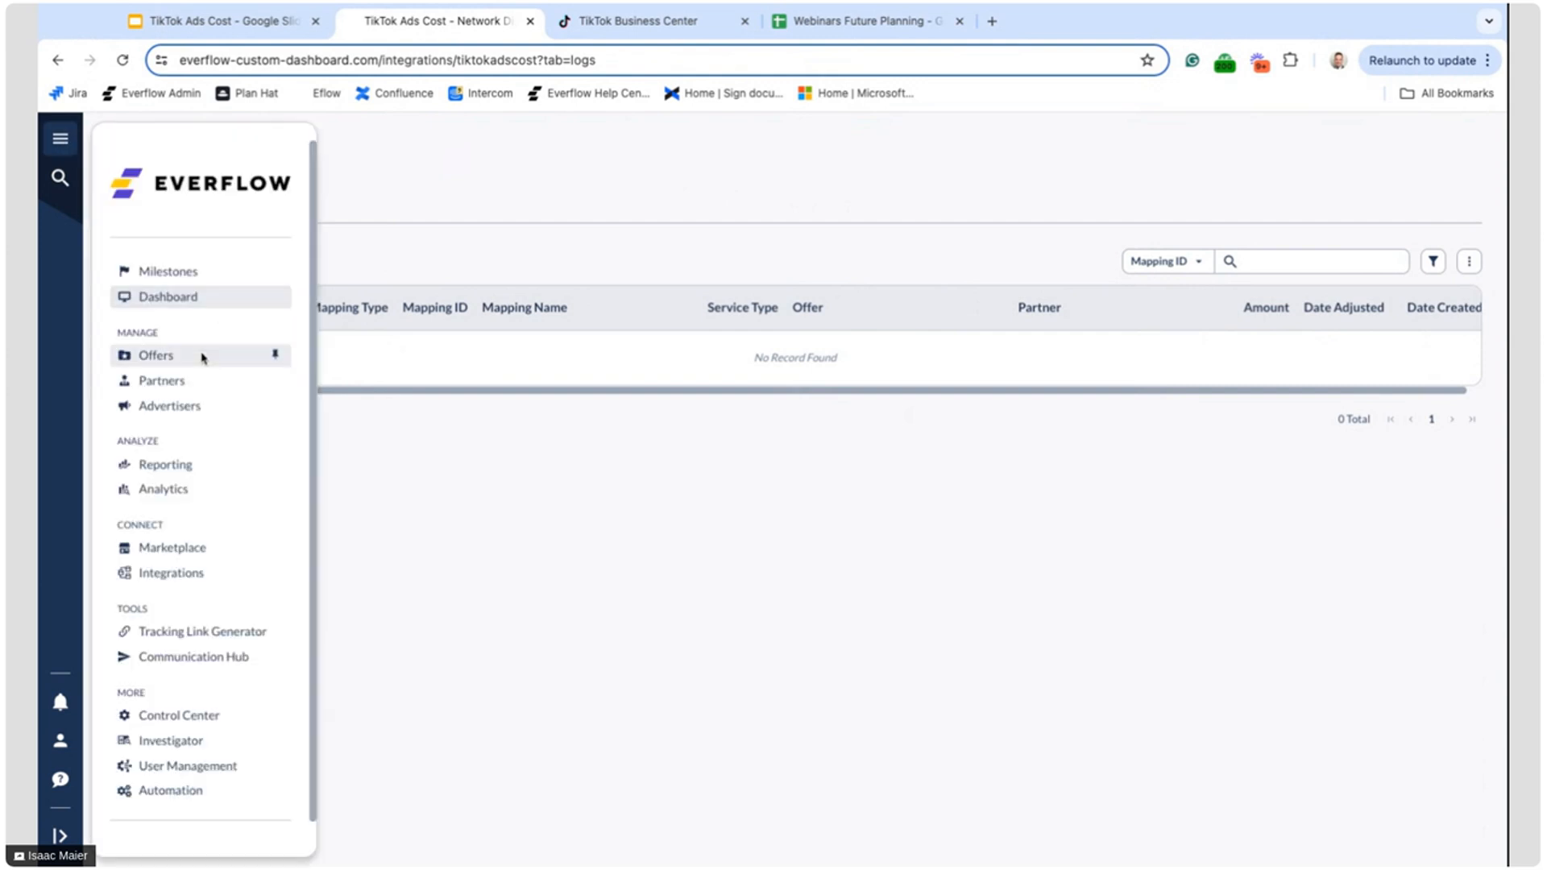
click(197, 464)
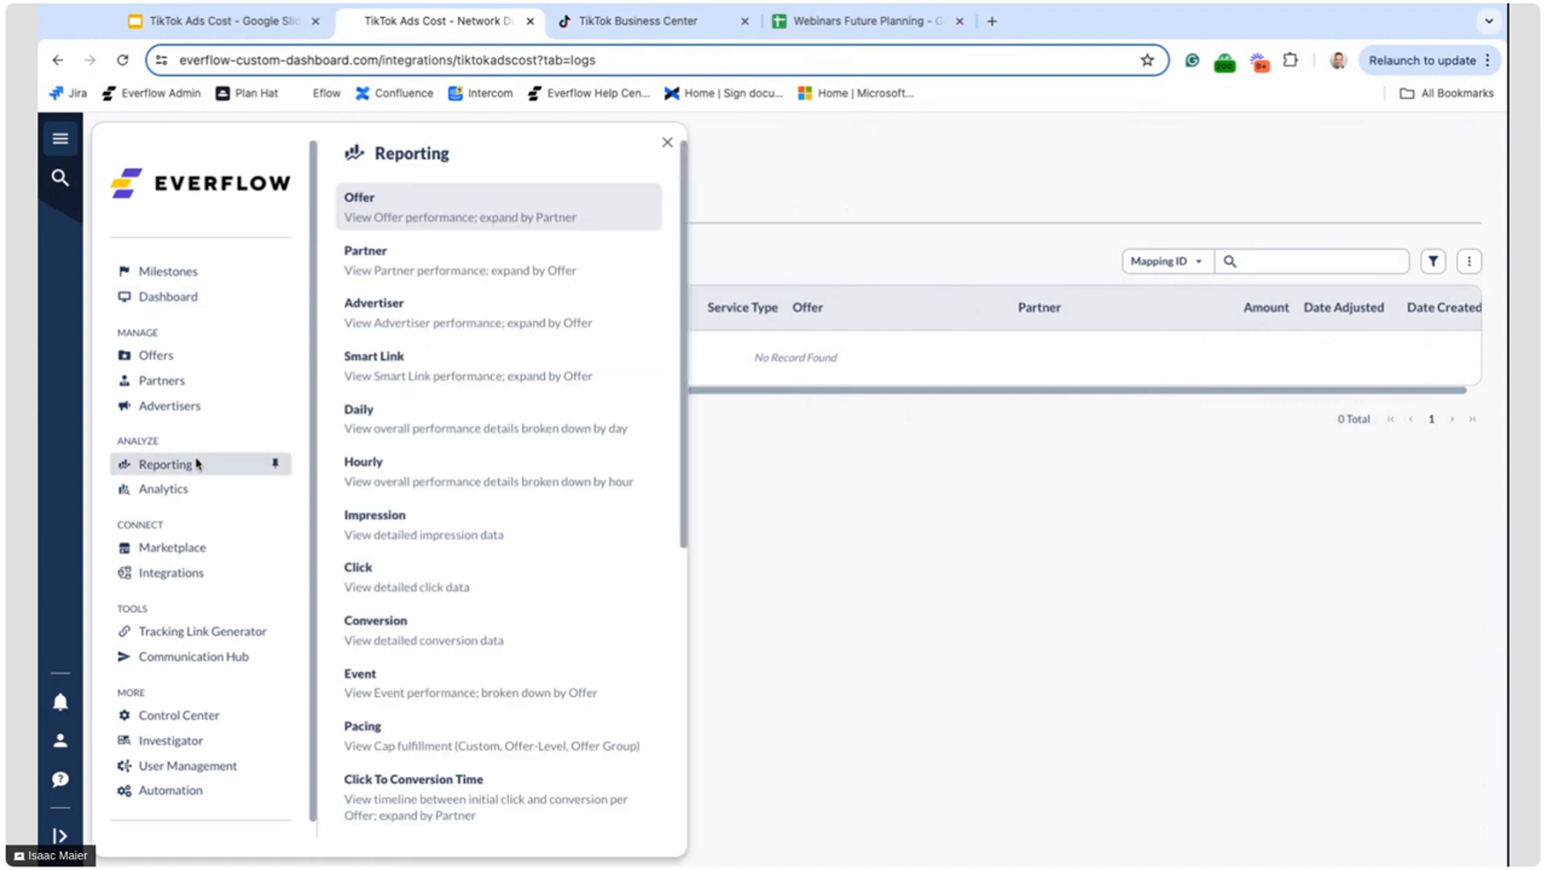
click(438, 214)
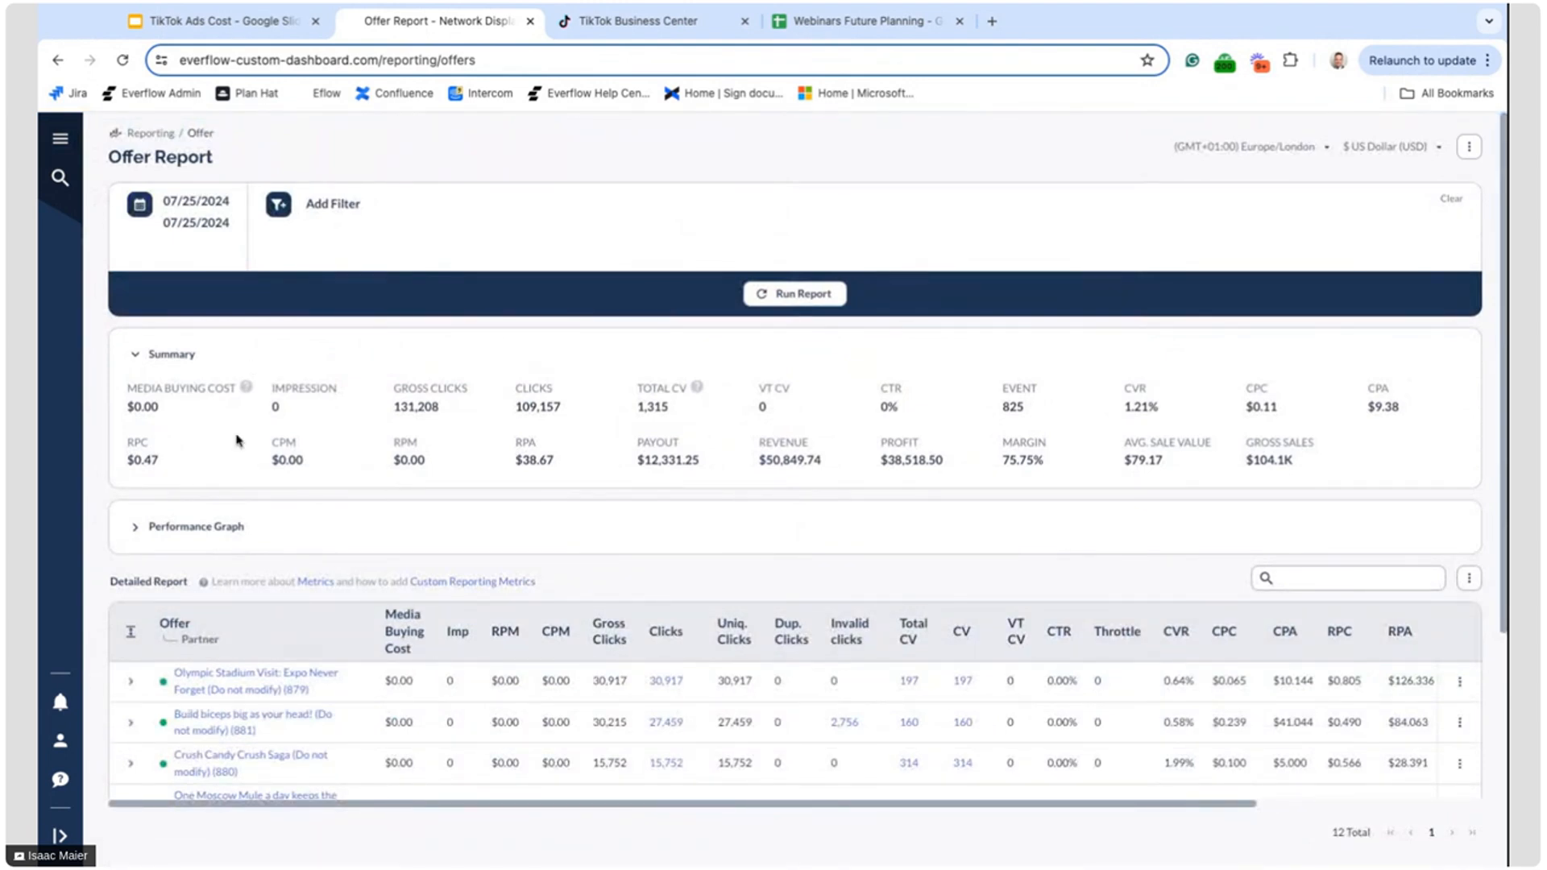
triple_click(130, 391)
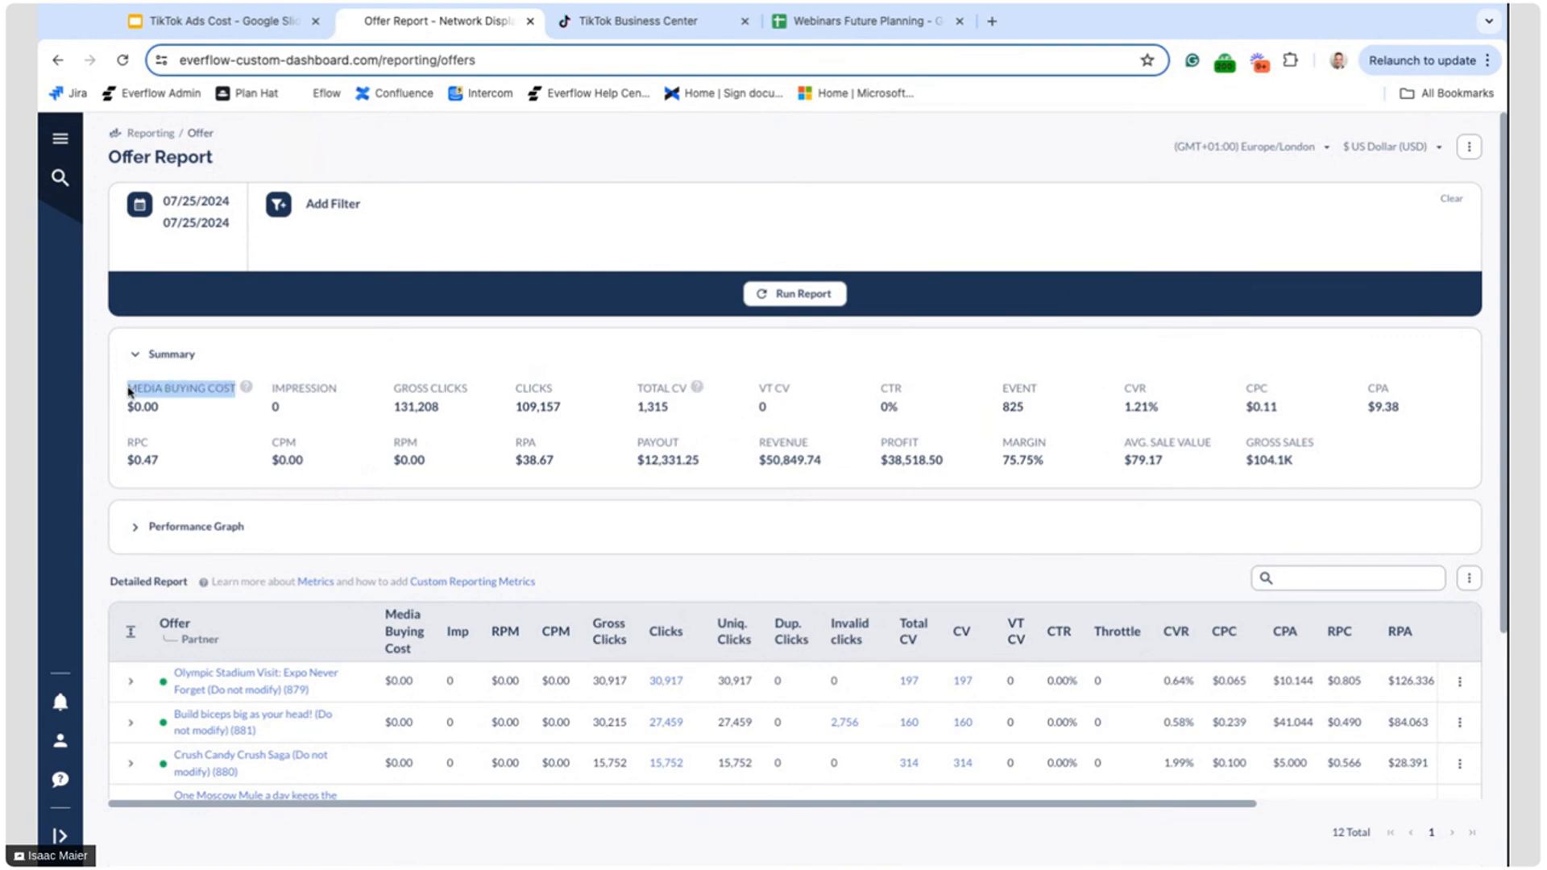
click(187, 421)
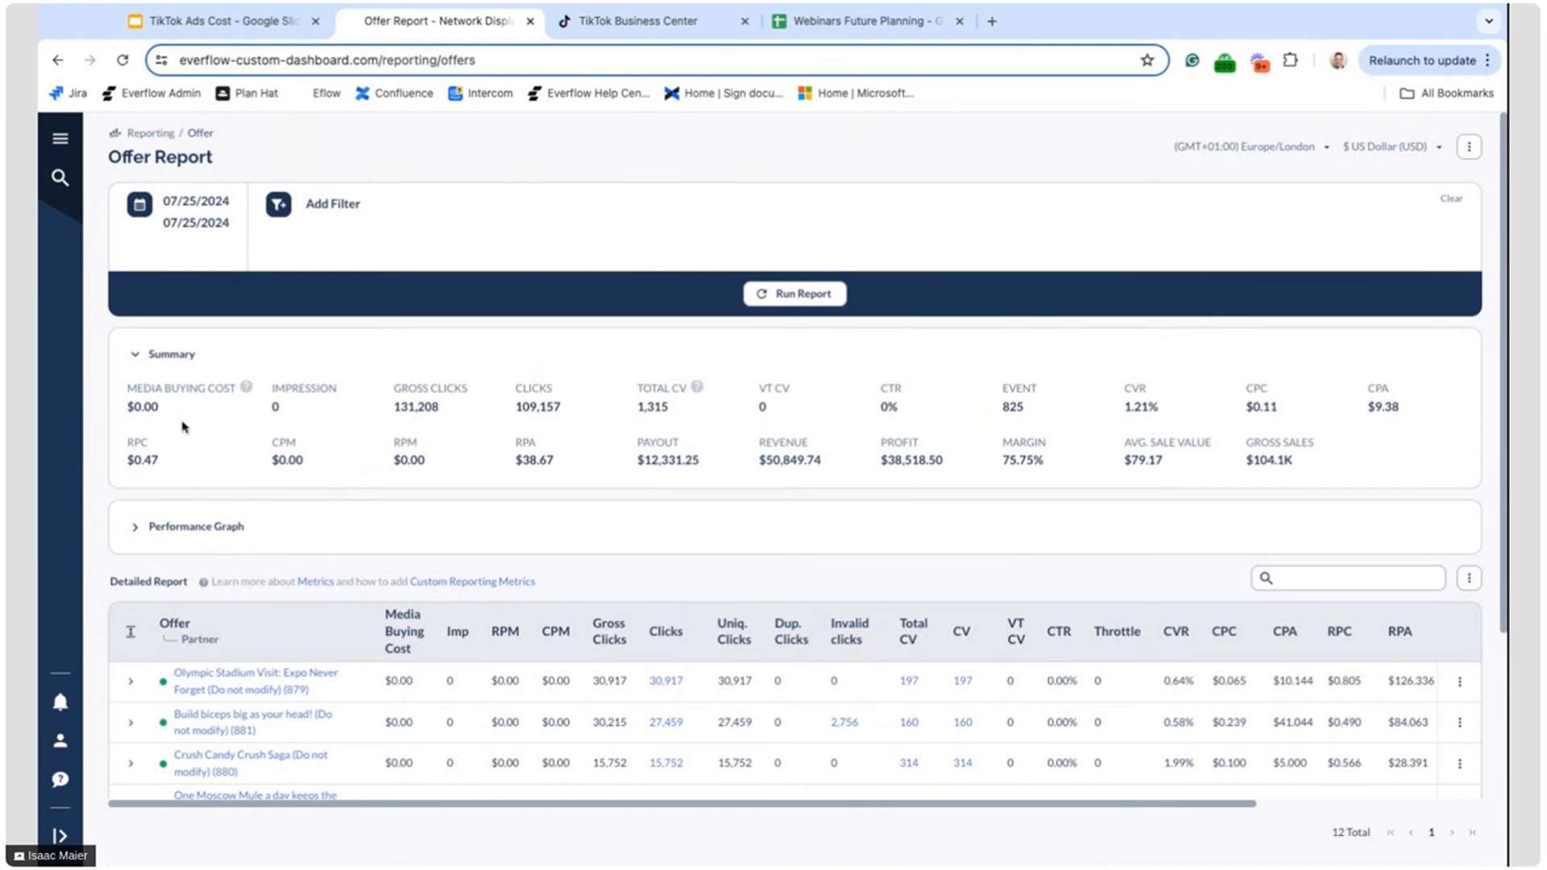
Search the detailed report's column options for "media", toggle Media Buying Cost off and on, and cancel the customization
scroll(182, 427, down, 1)
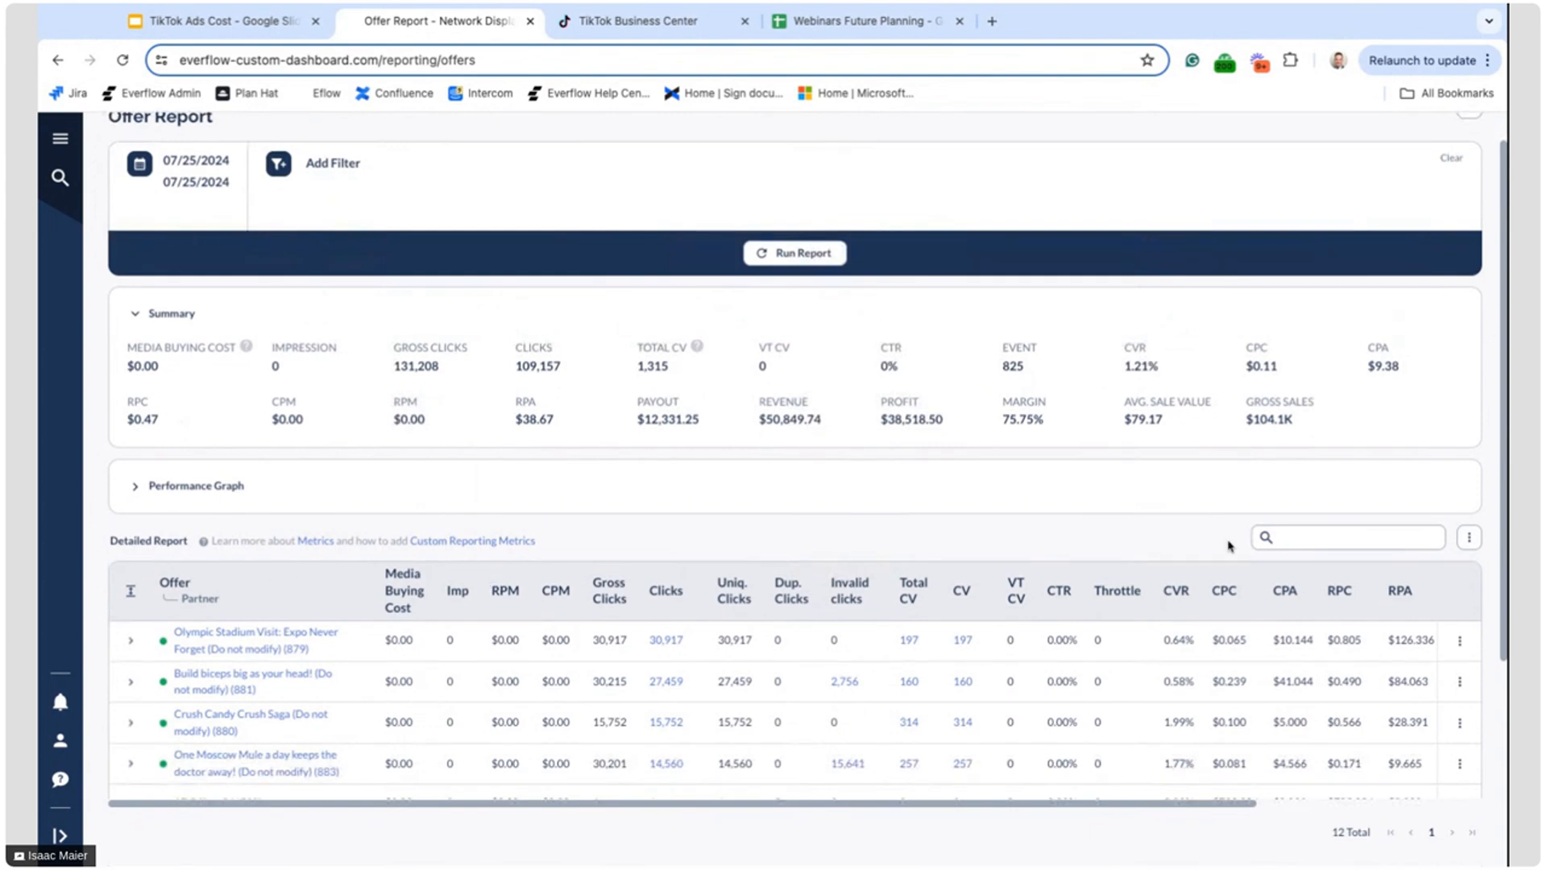
click(1469, 537)
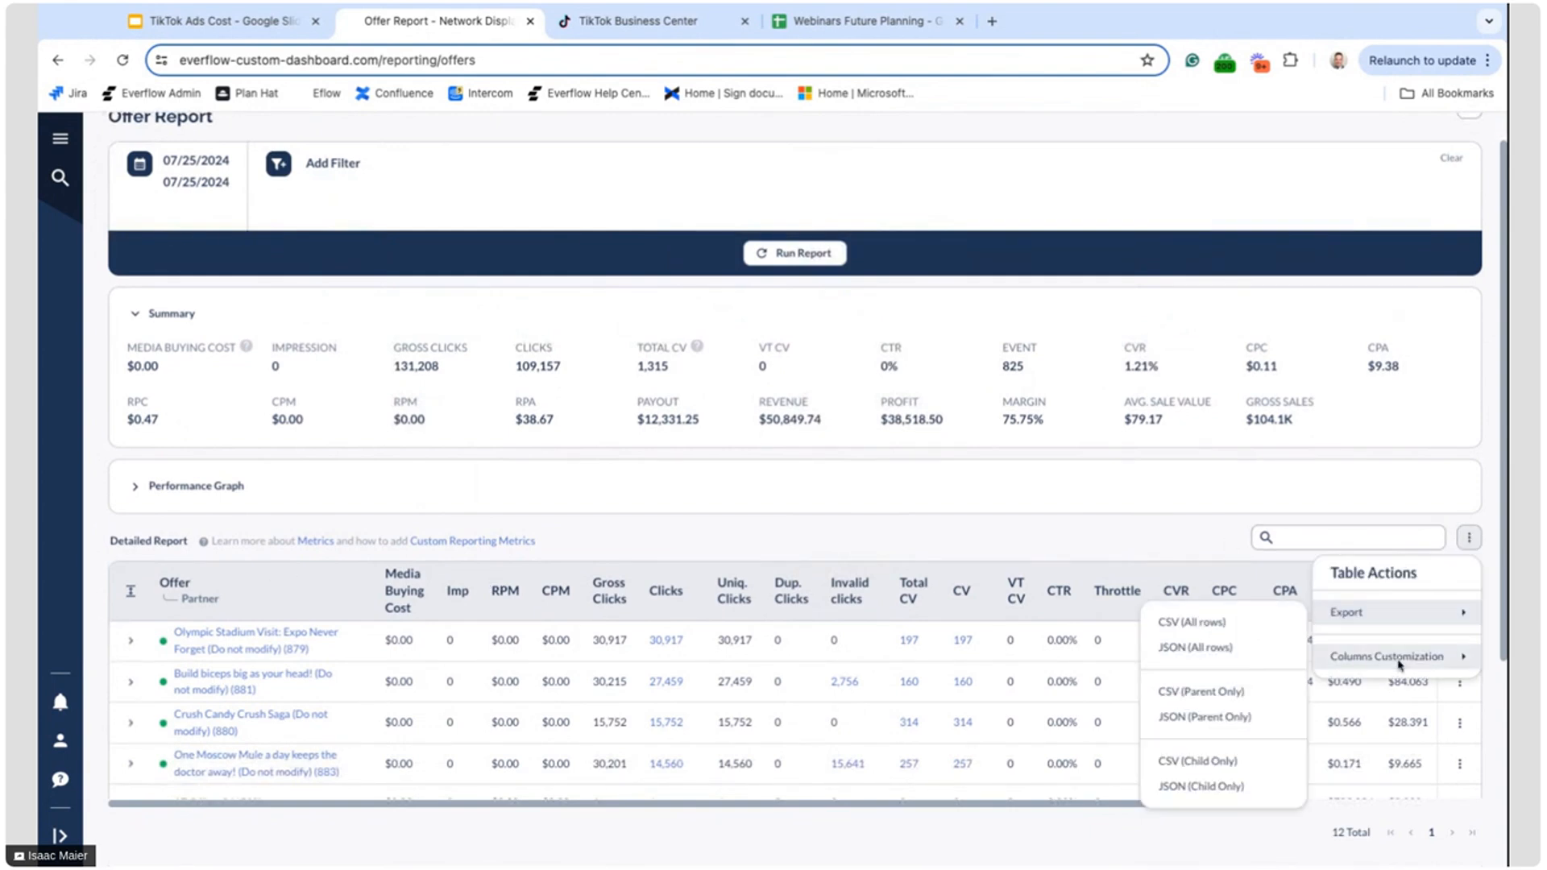
mouse_move(1376, 662)
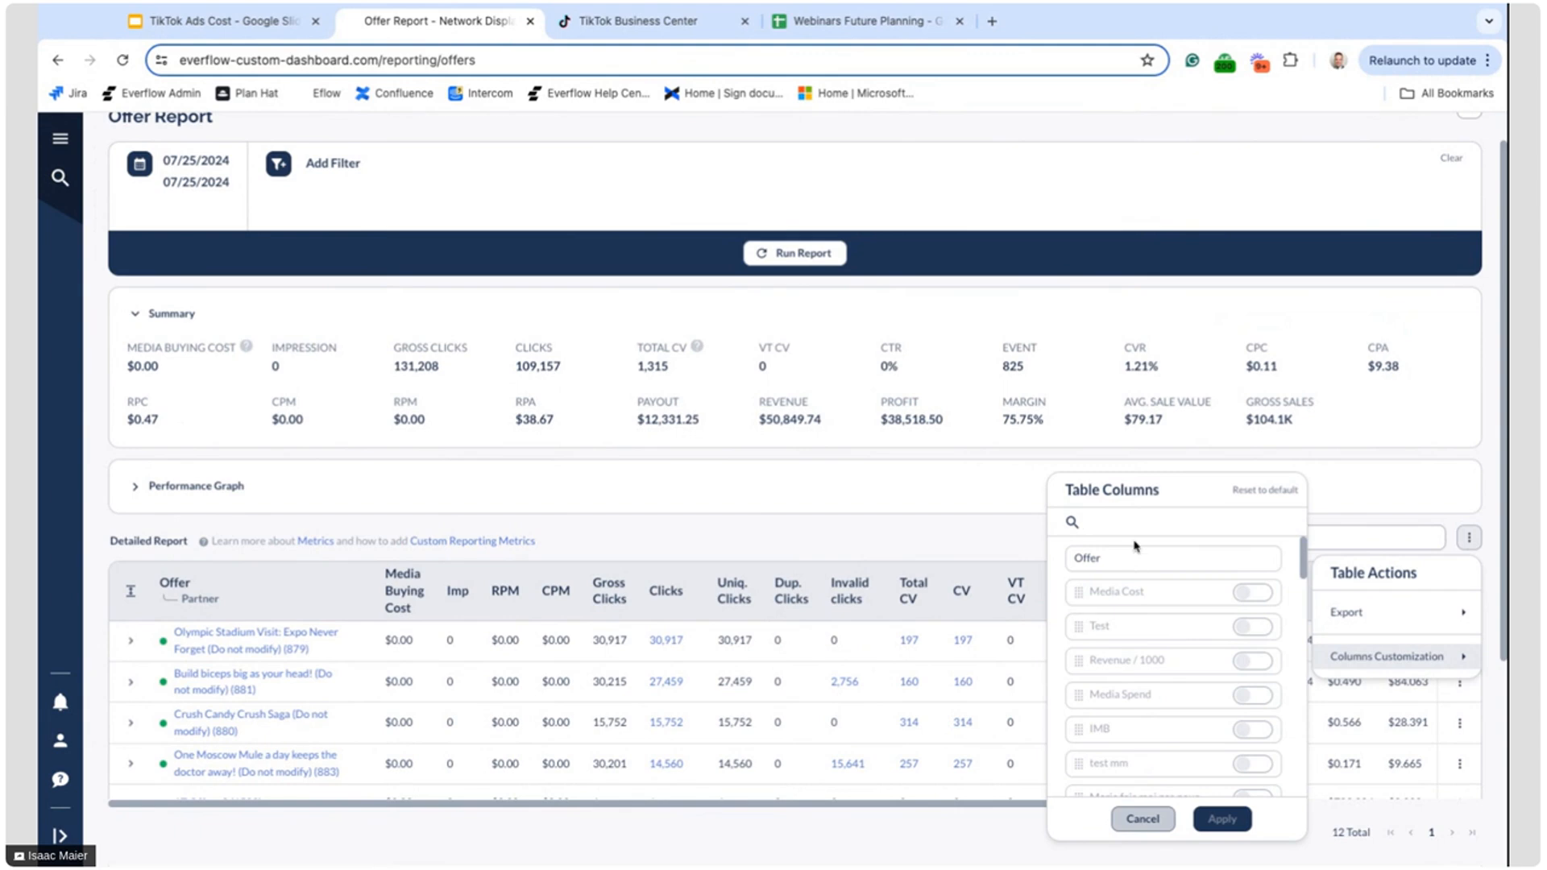
text(media)
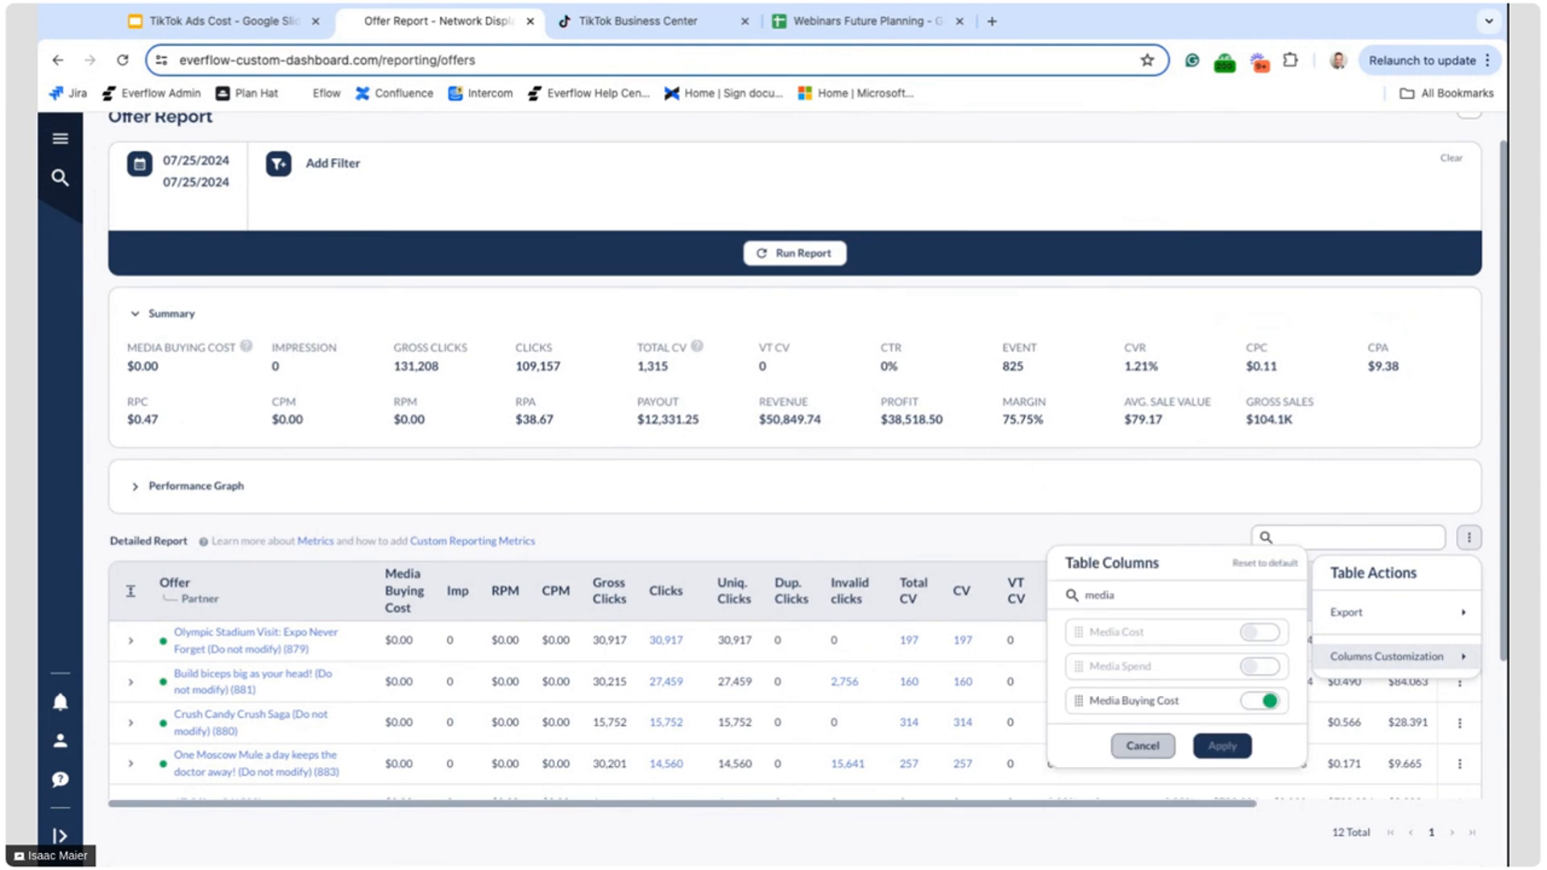
click(1265, 701)
click(1265, 701)
click(1143, 745)
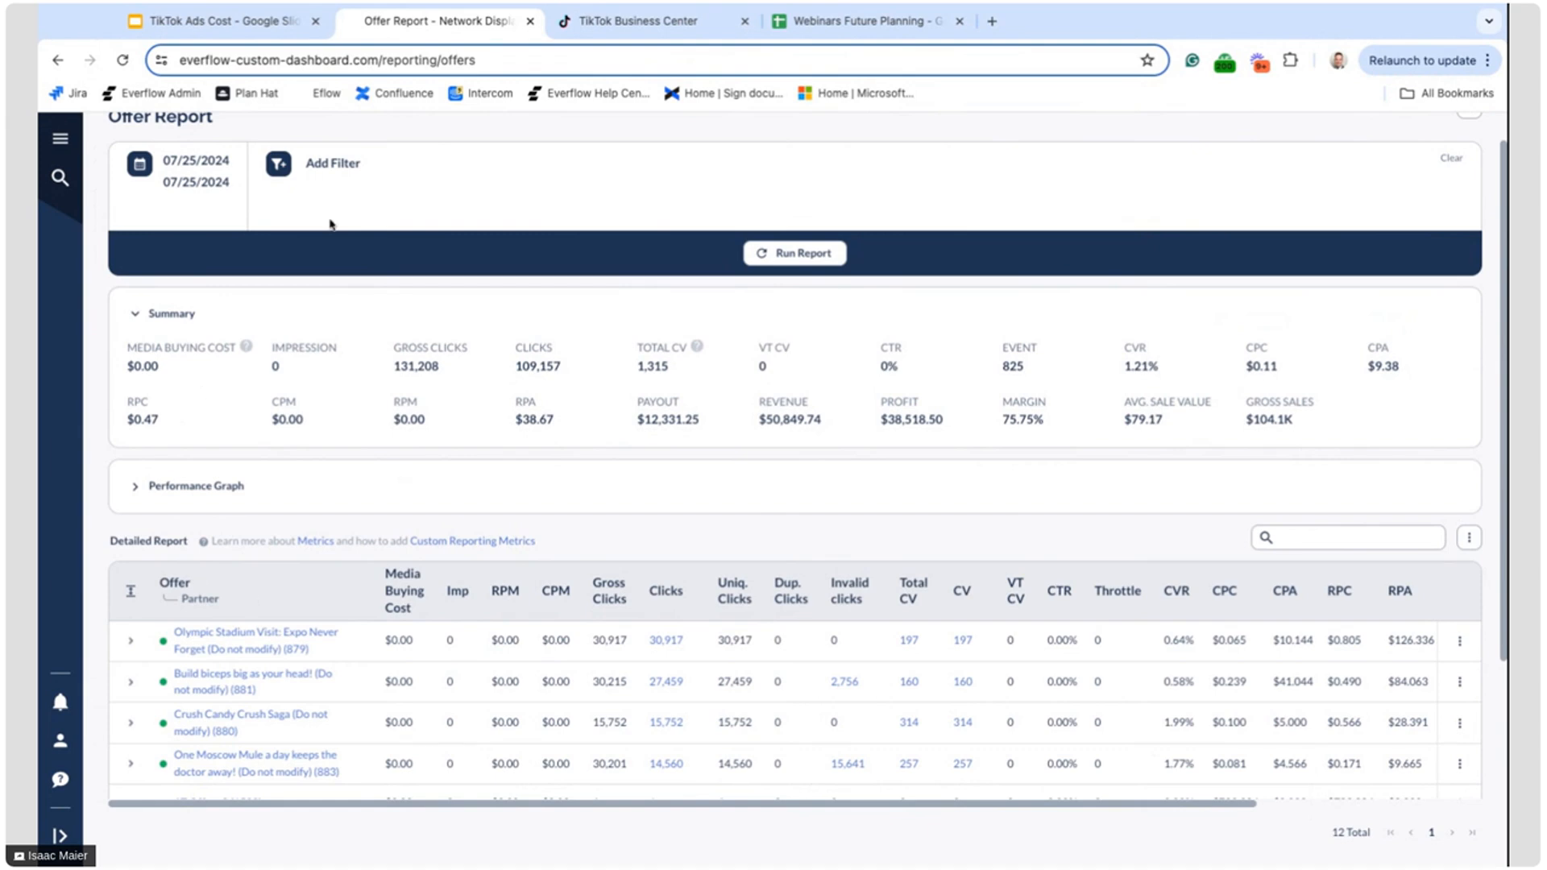
View the Offer report's available filters, including the Advertiser list, and close them without adding a filter
click(312, 166)
click(363, 249)
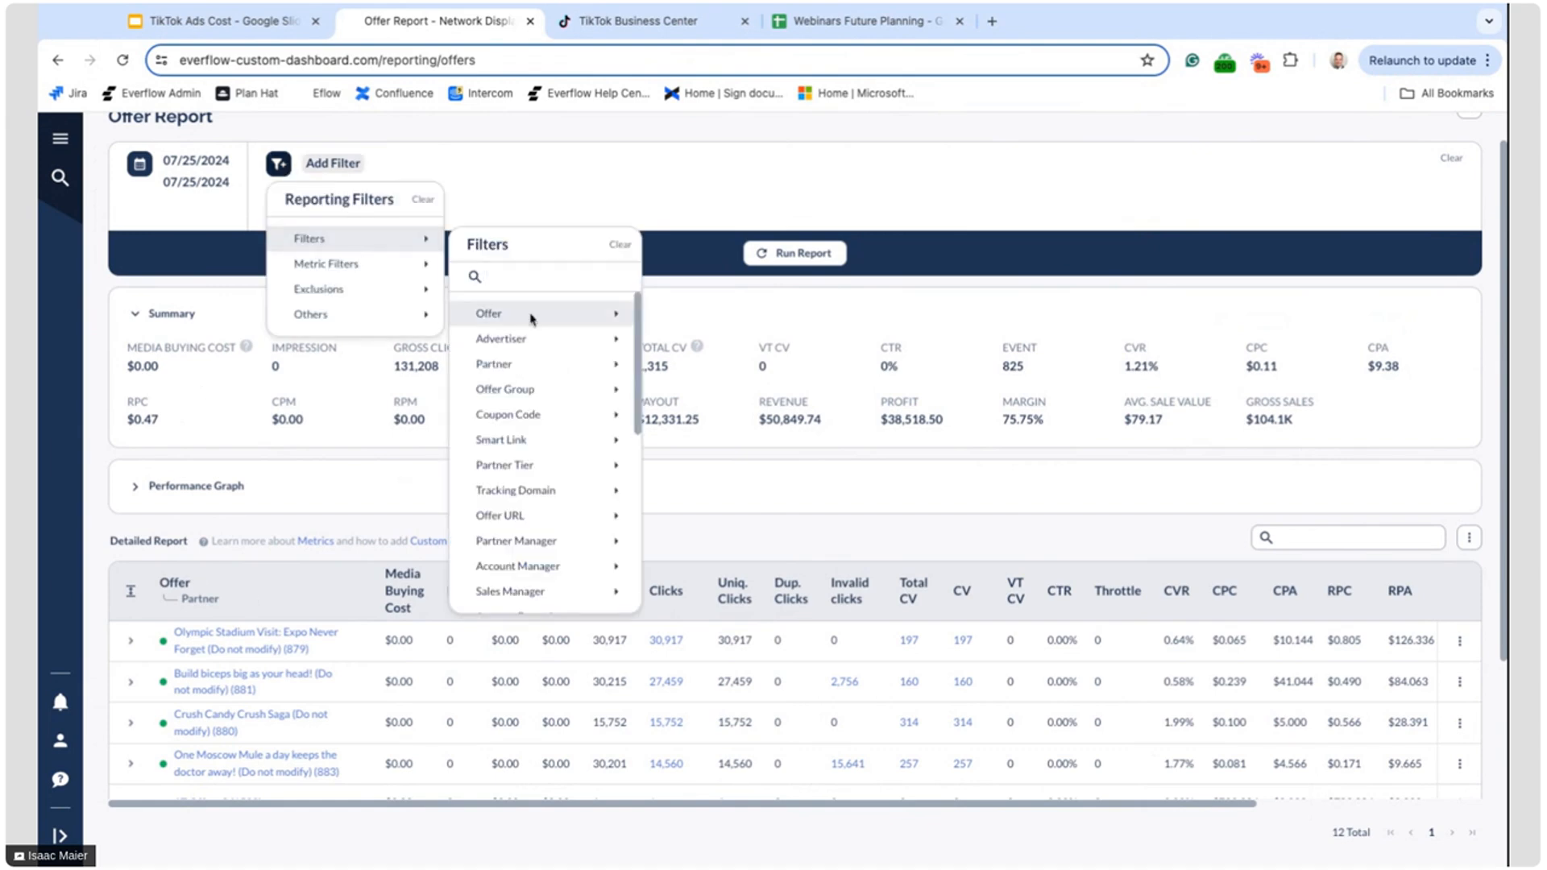
mouse_move(528, 342)
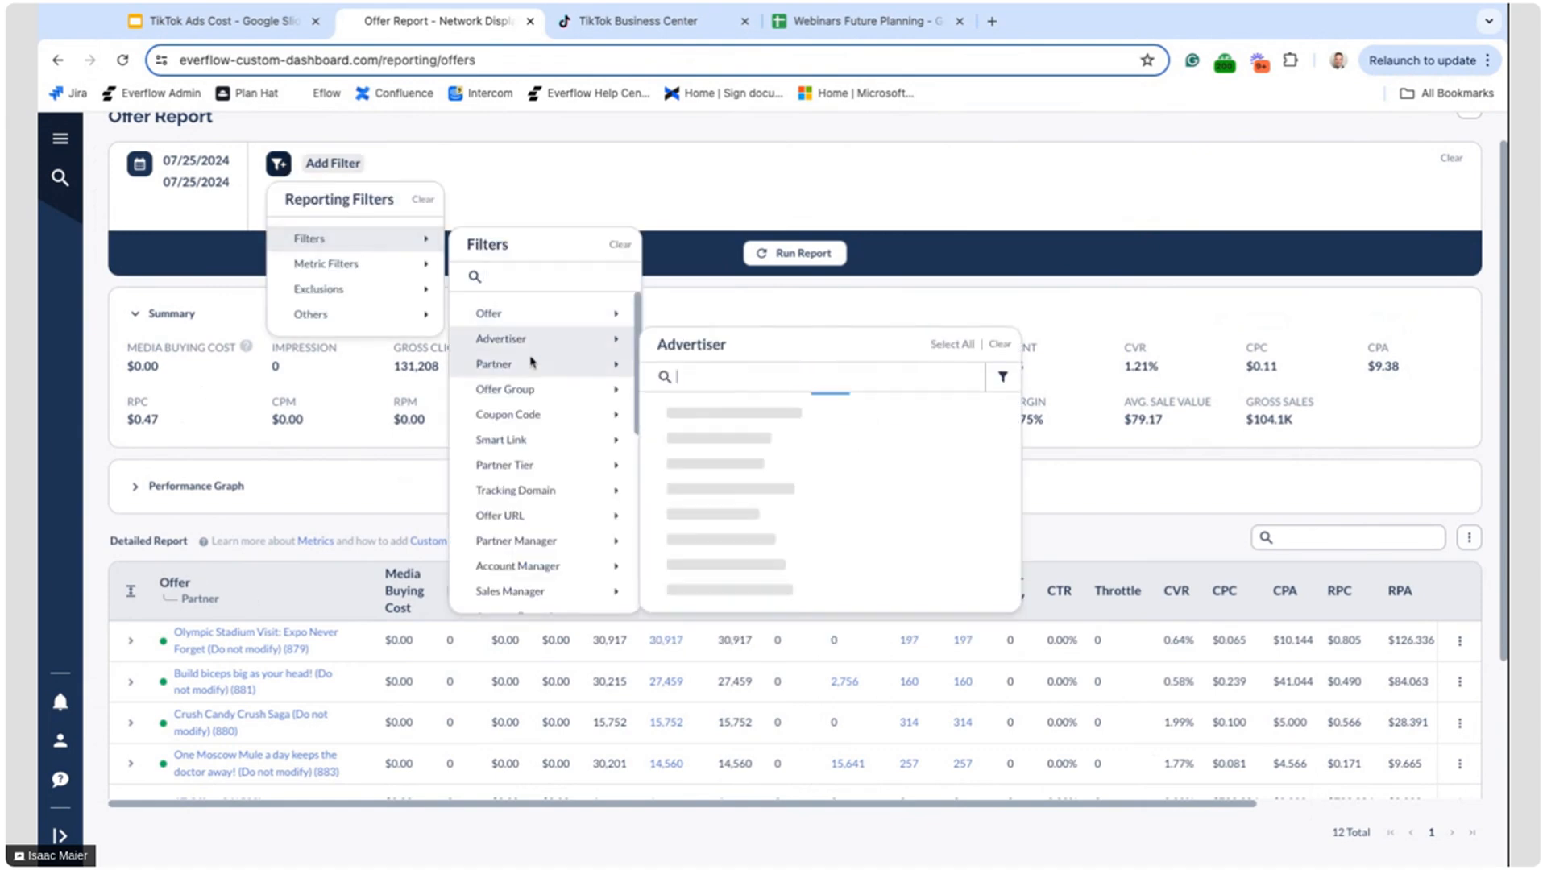
click(489, 163)
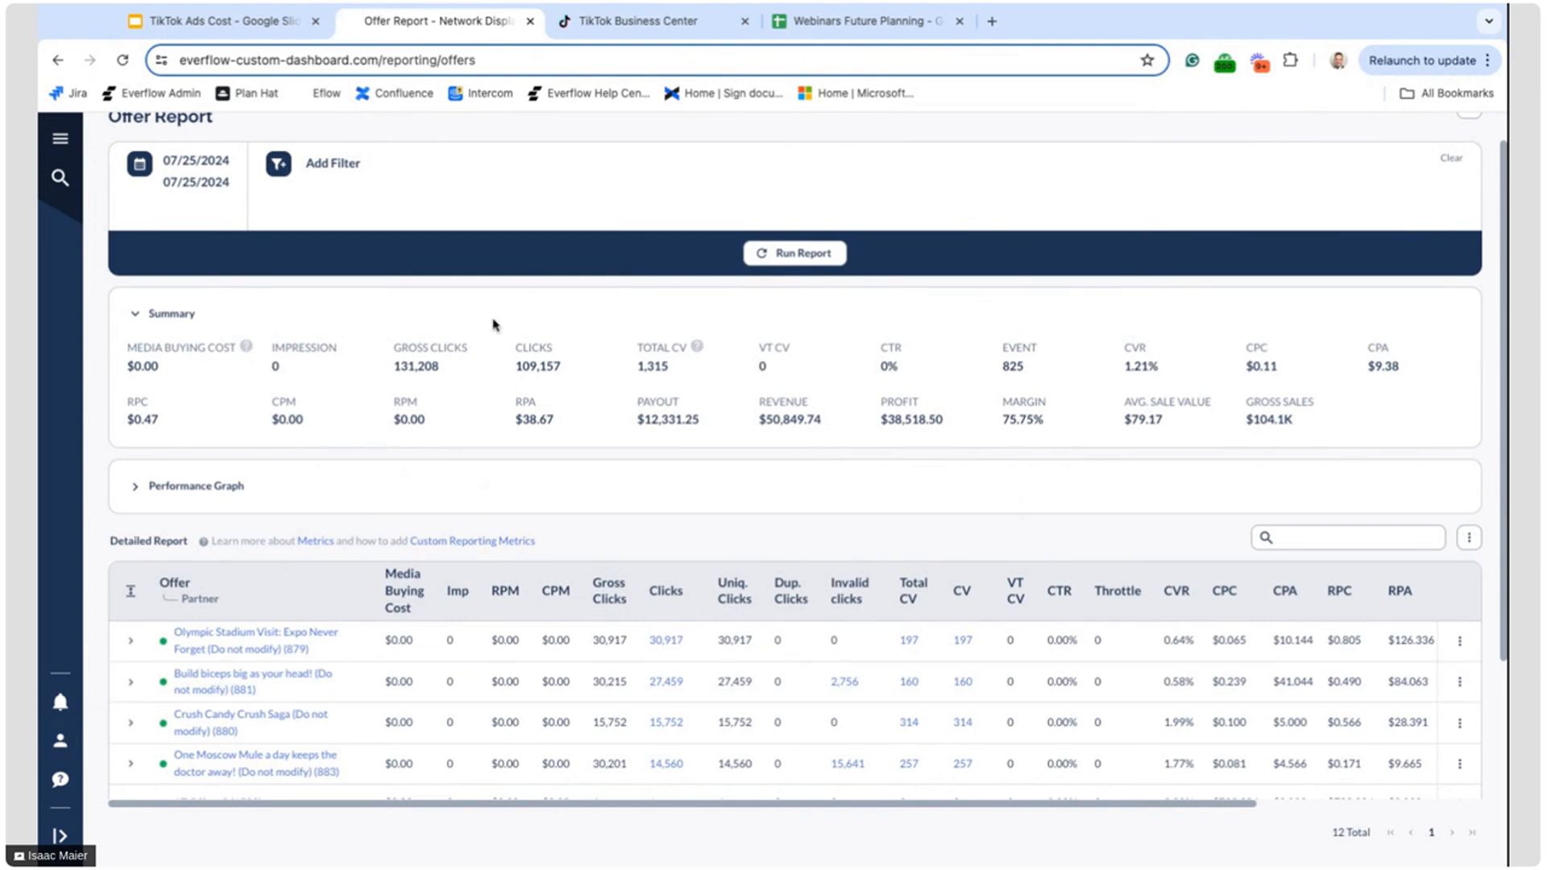
Switch to the TikTok Ads Cost presentation in Google Slides, look through the remaining slides and start the slideshow
click(273, 23)
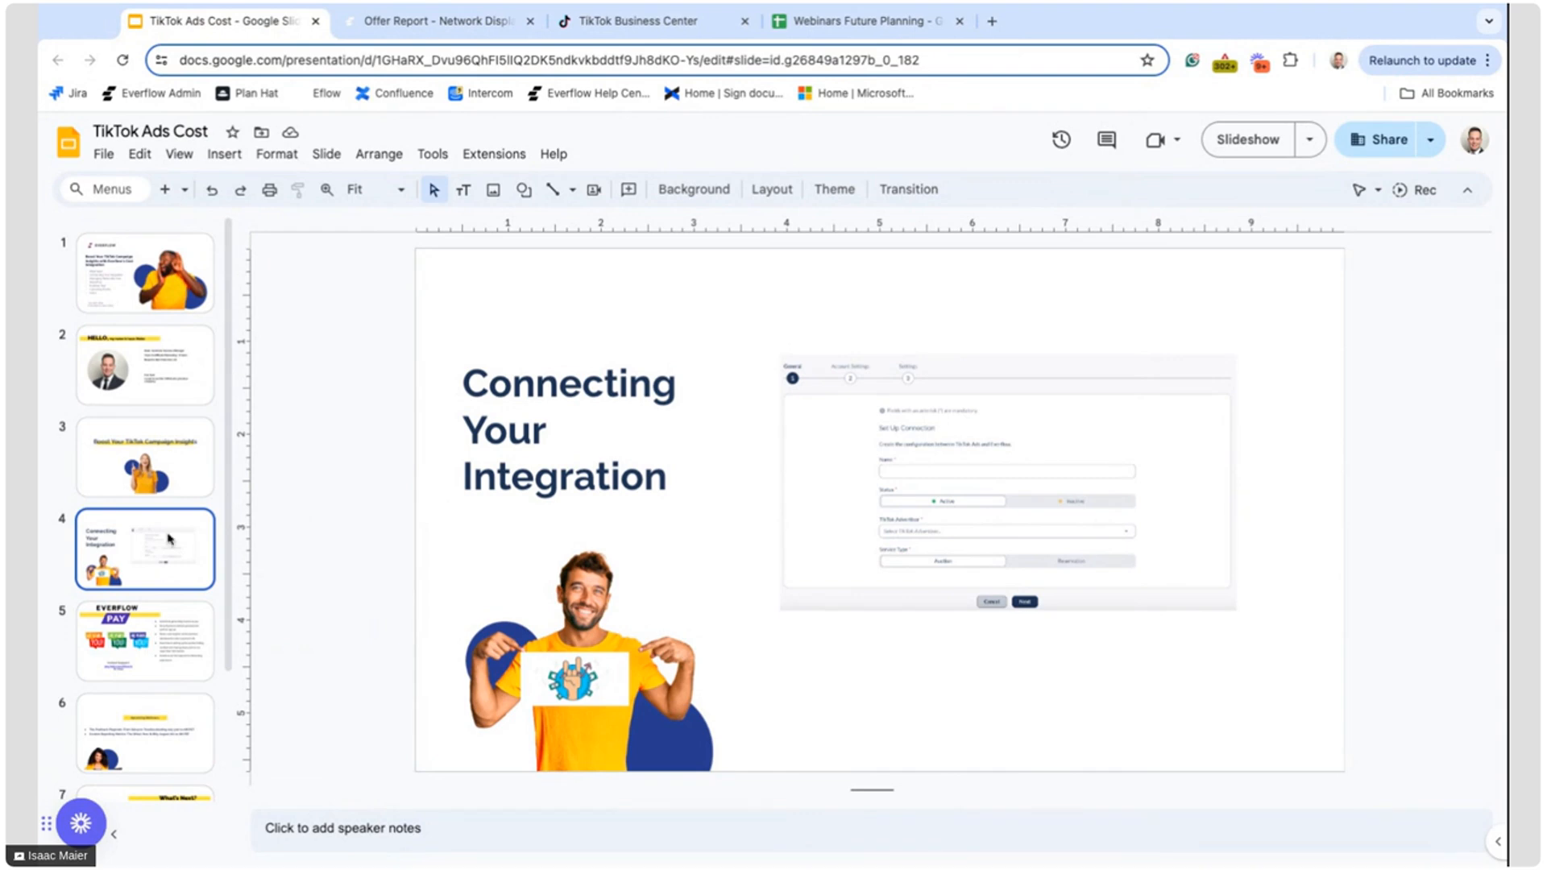
scroll(169, 536, down, 2)
scroll(169, 532, down, 2)
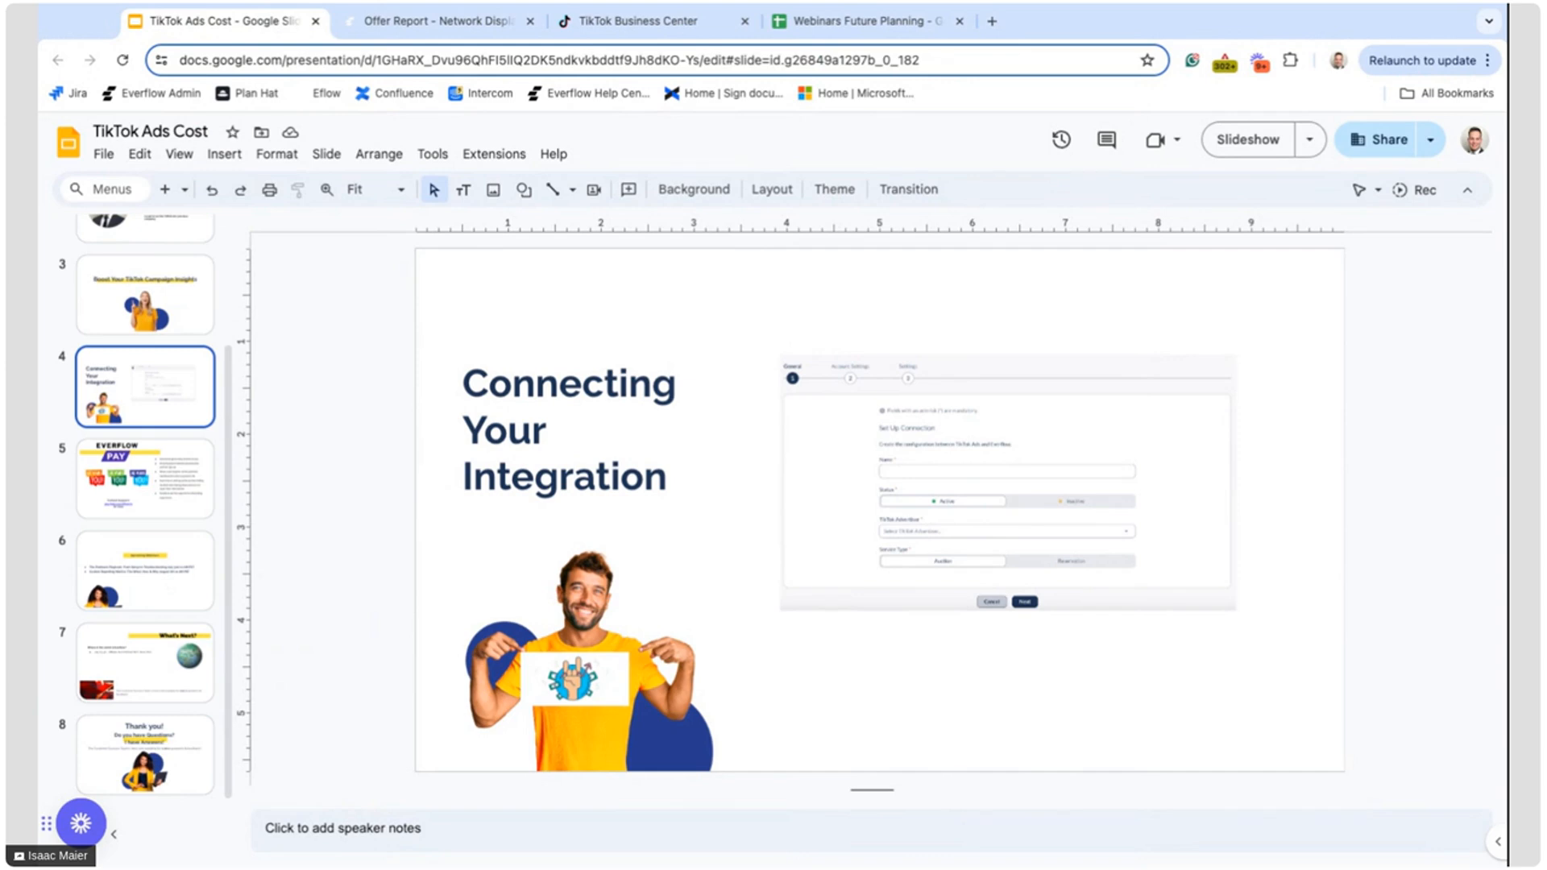
click(1234, 143)
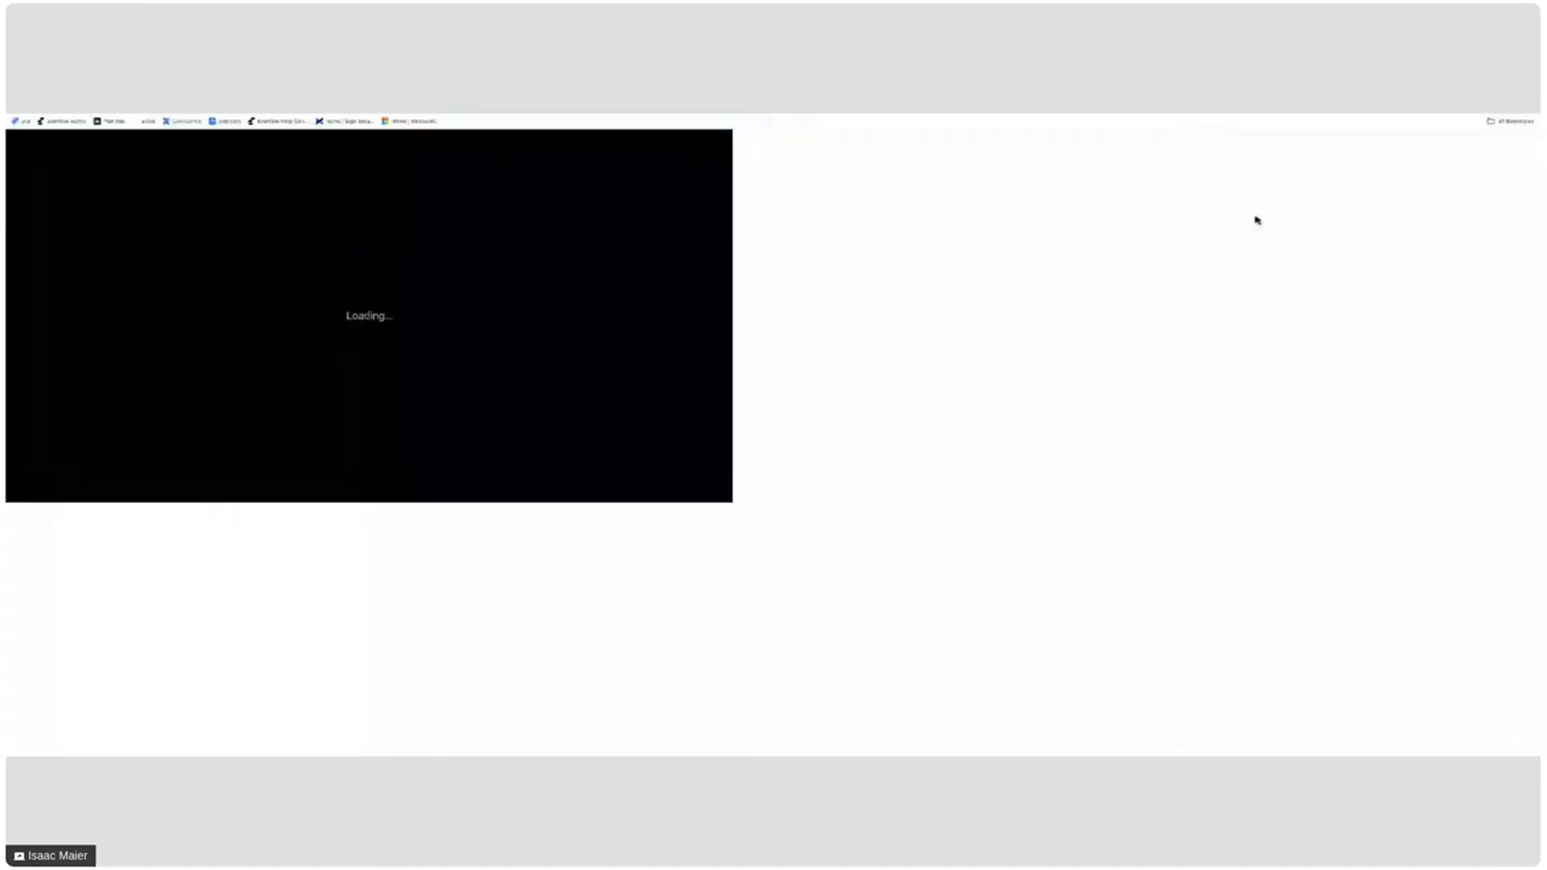